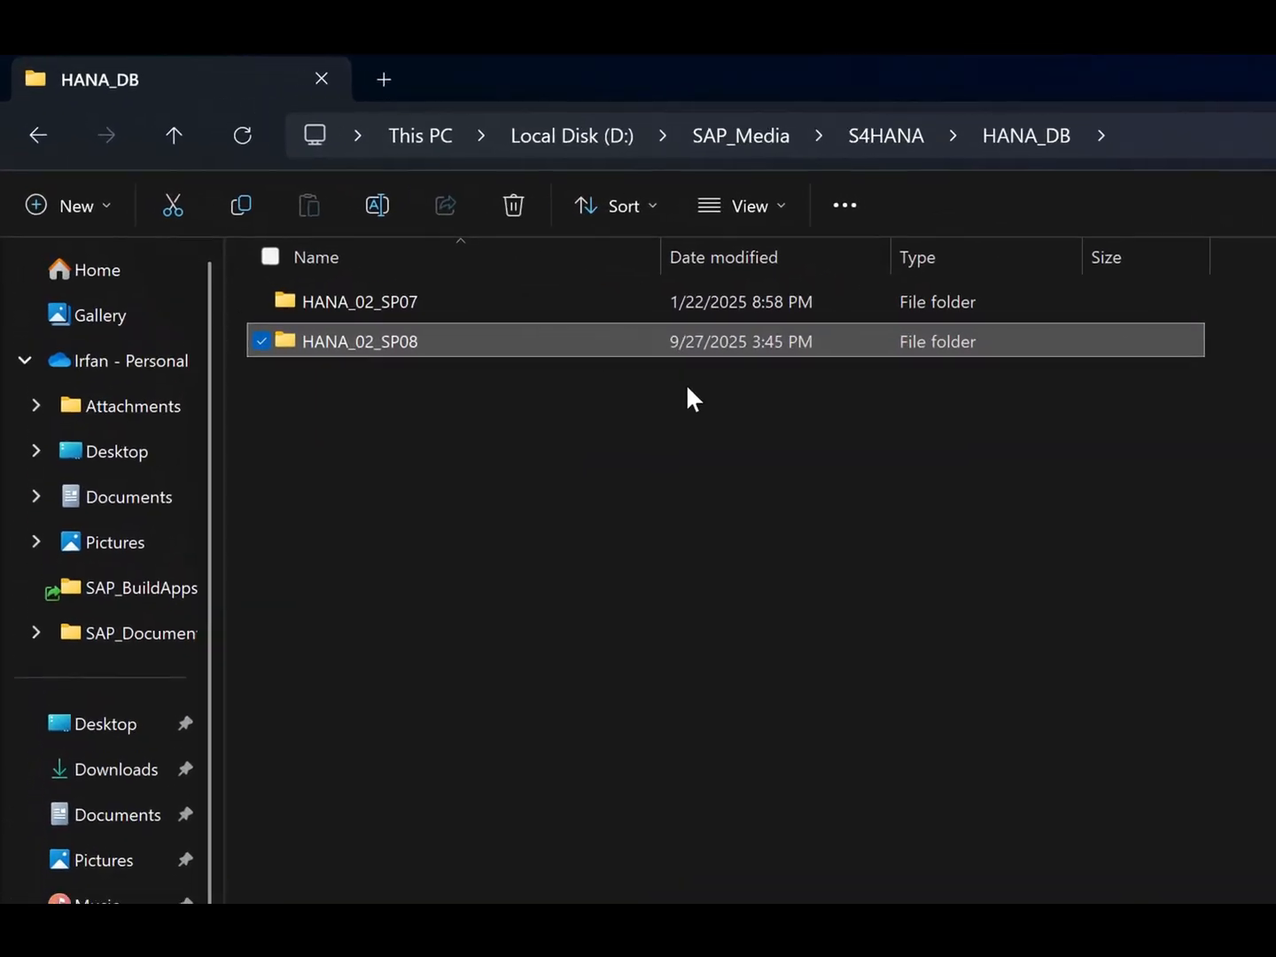
- Open the HDB_STUDIO_WINDOWS_X86_64 folder inside DATA_UNITS of the extracted 51058521 folder under HANA_02_SP08
mouse_move(436, 354)
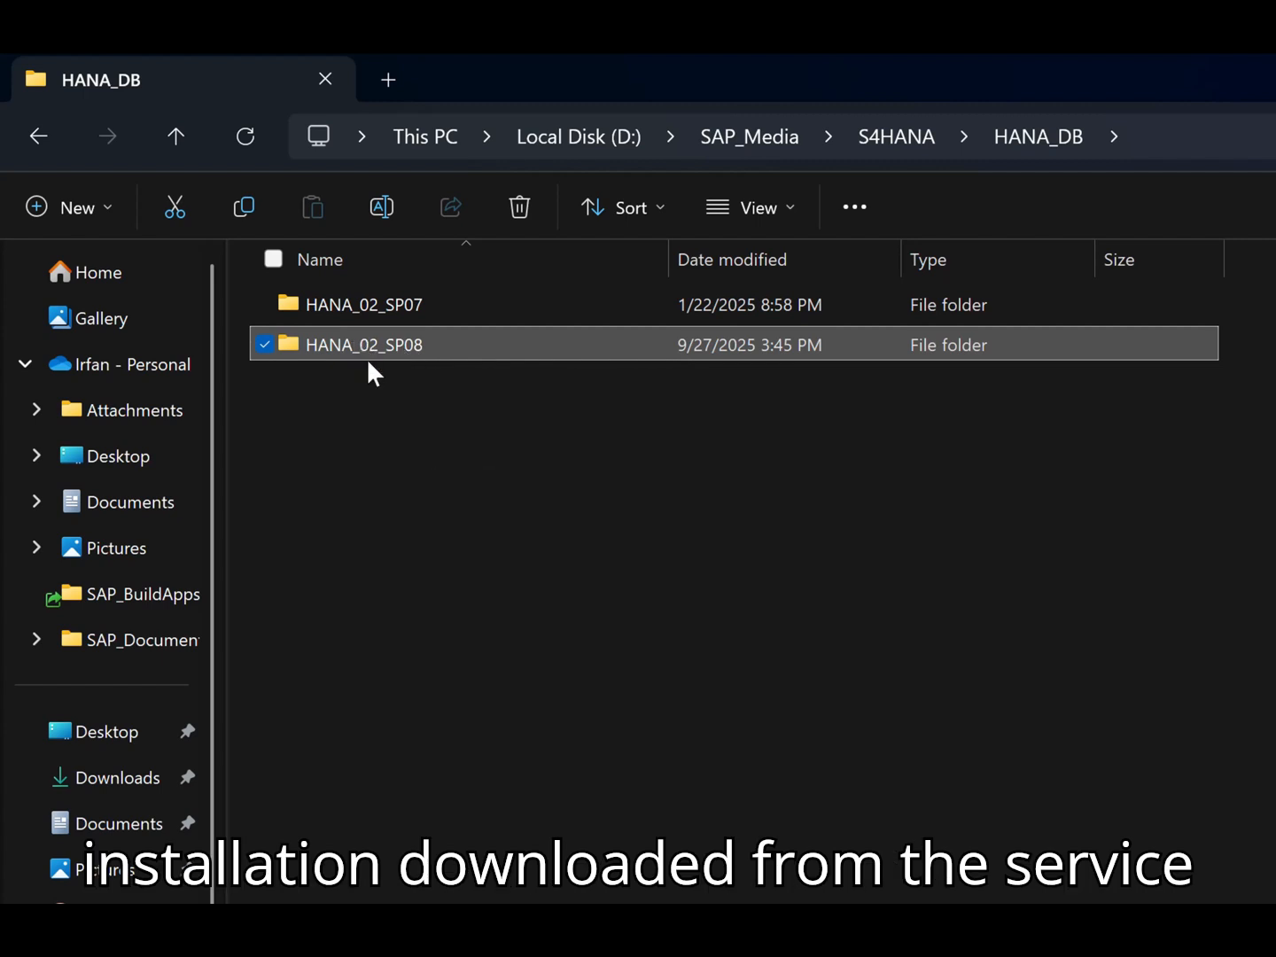
mouse_move(366, 351)
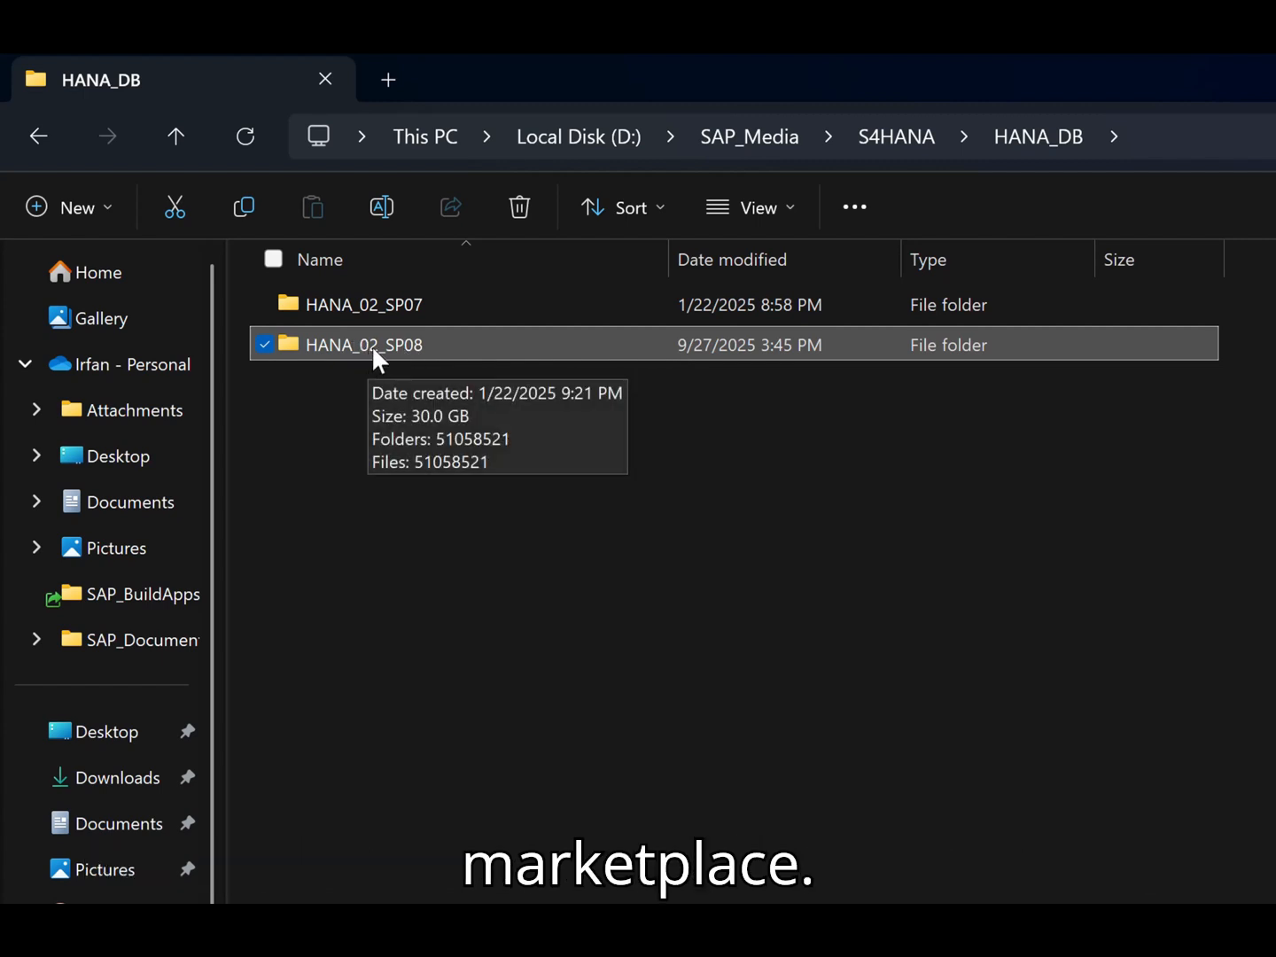
double_click(395, 336)
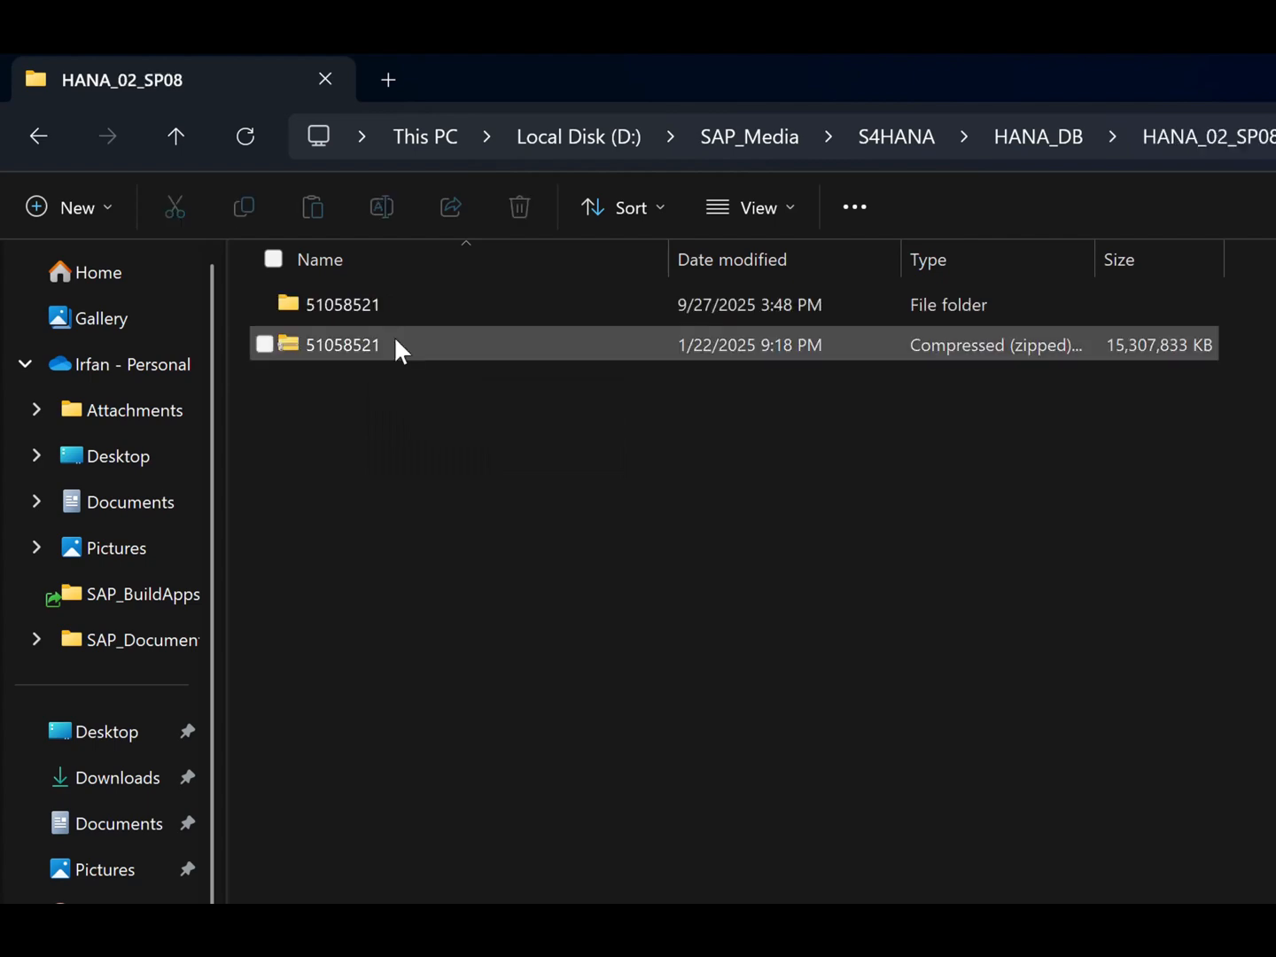
double_click(362, 313)
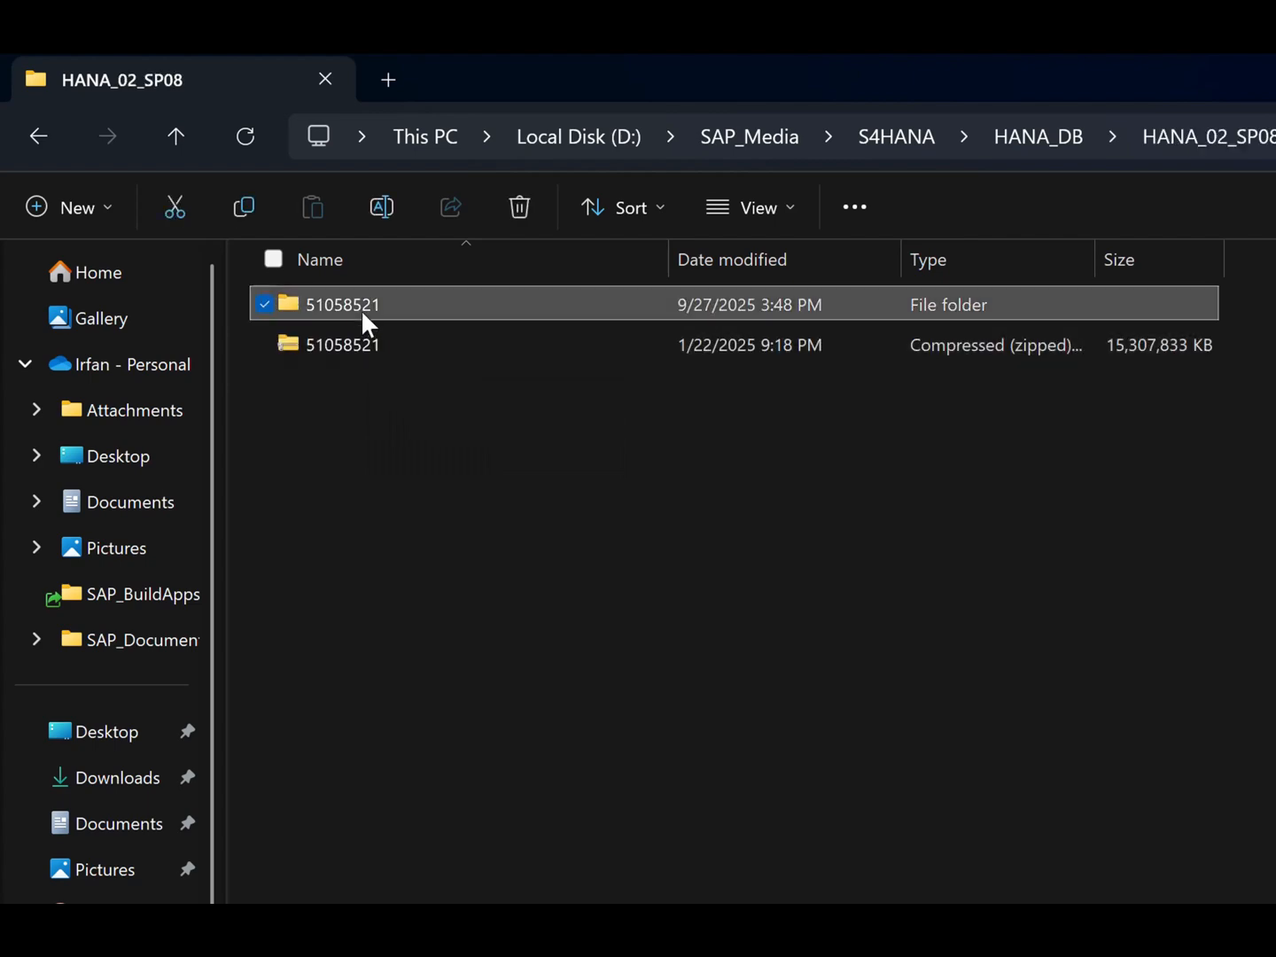
double_click(363, 307)
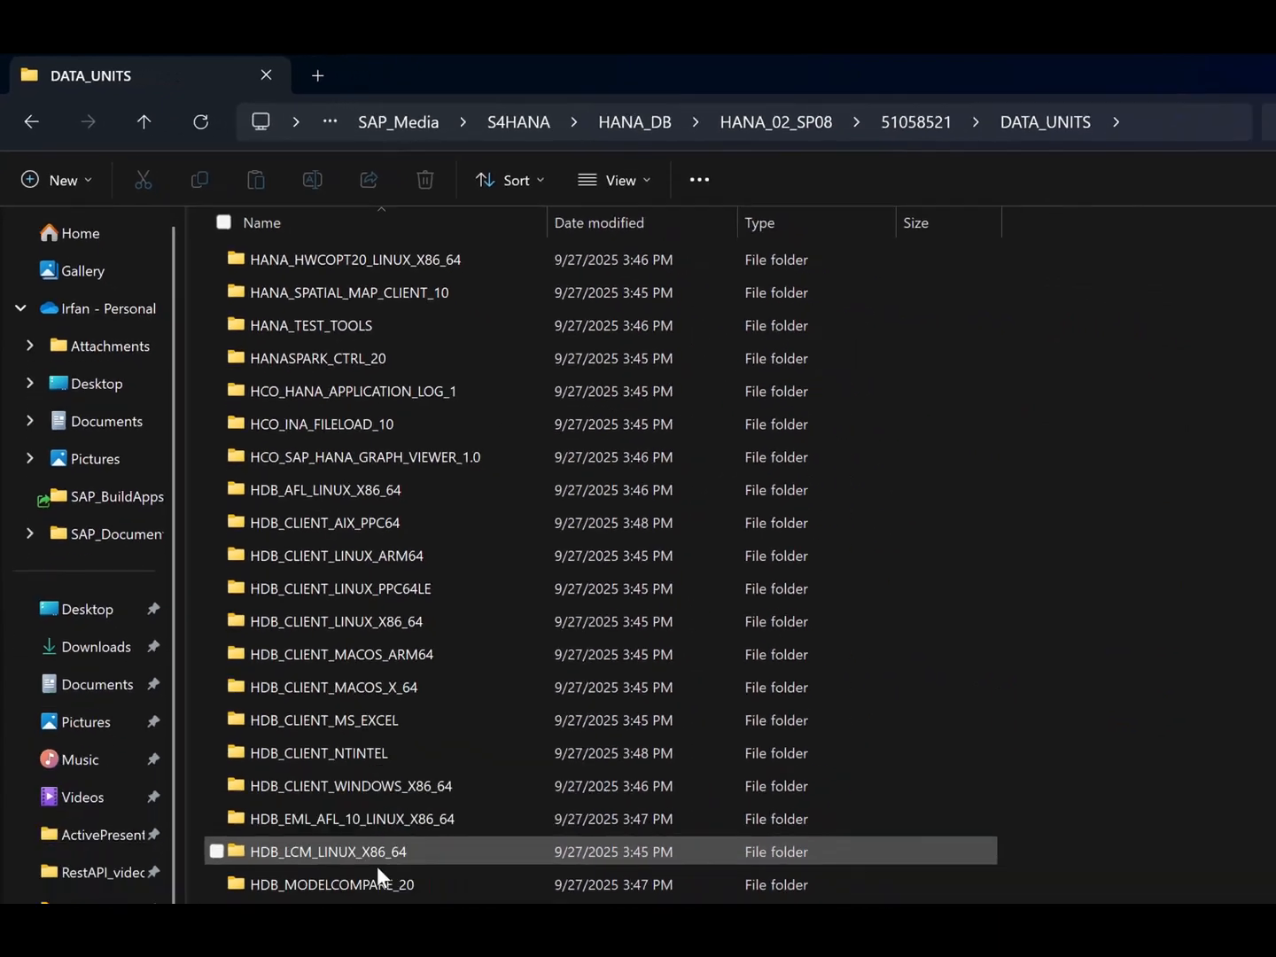
click(301, 812)
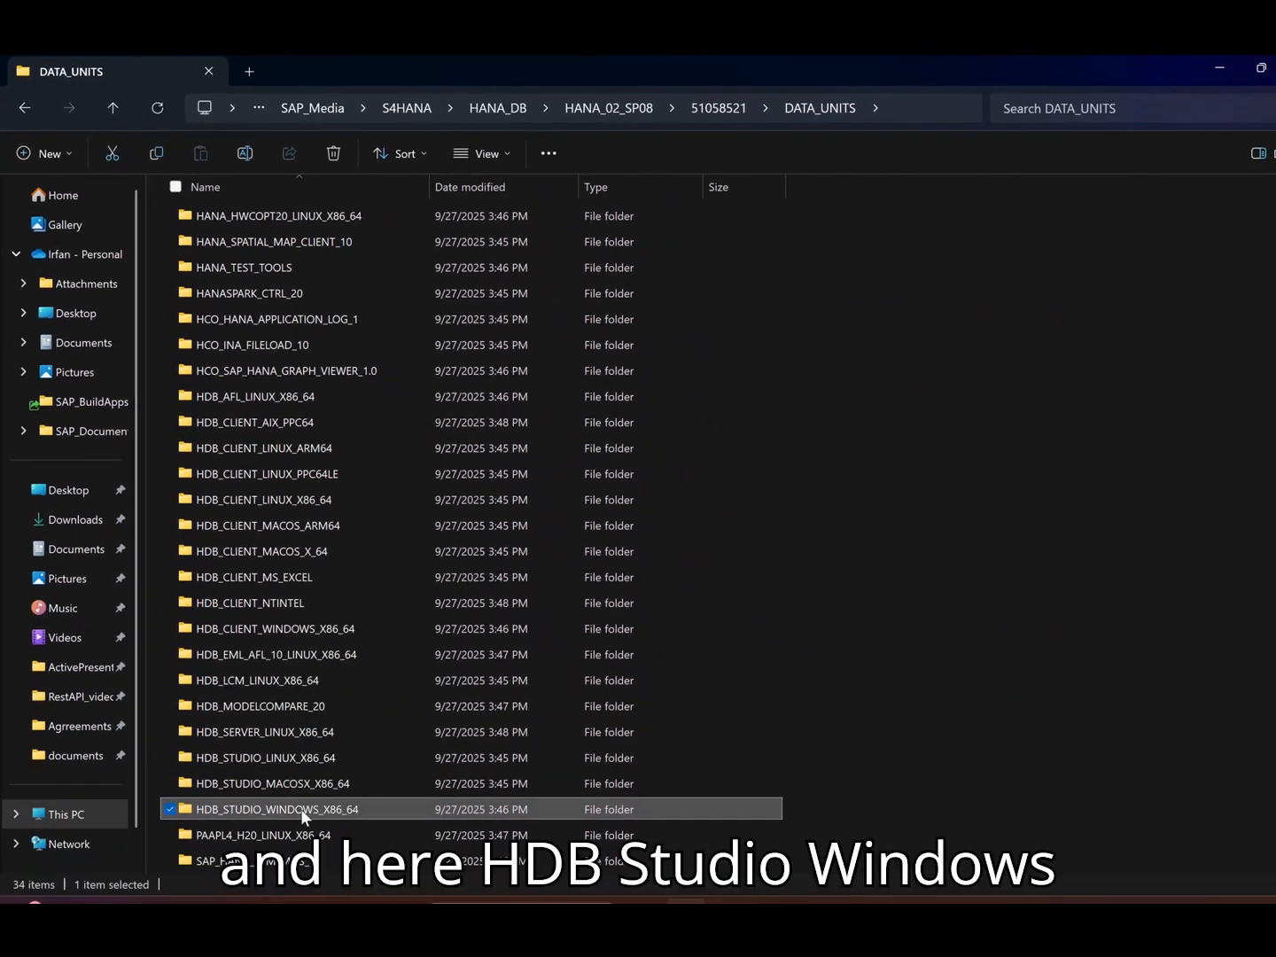
mouse_move(315, 812)
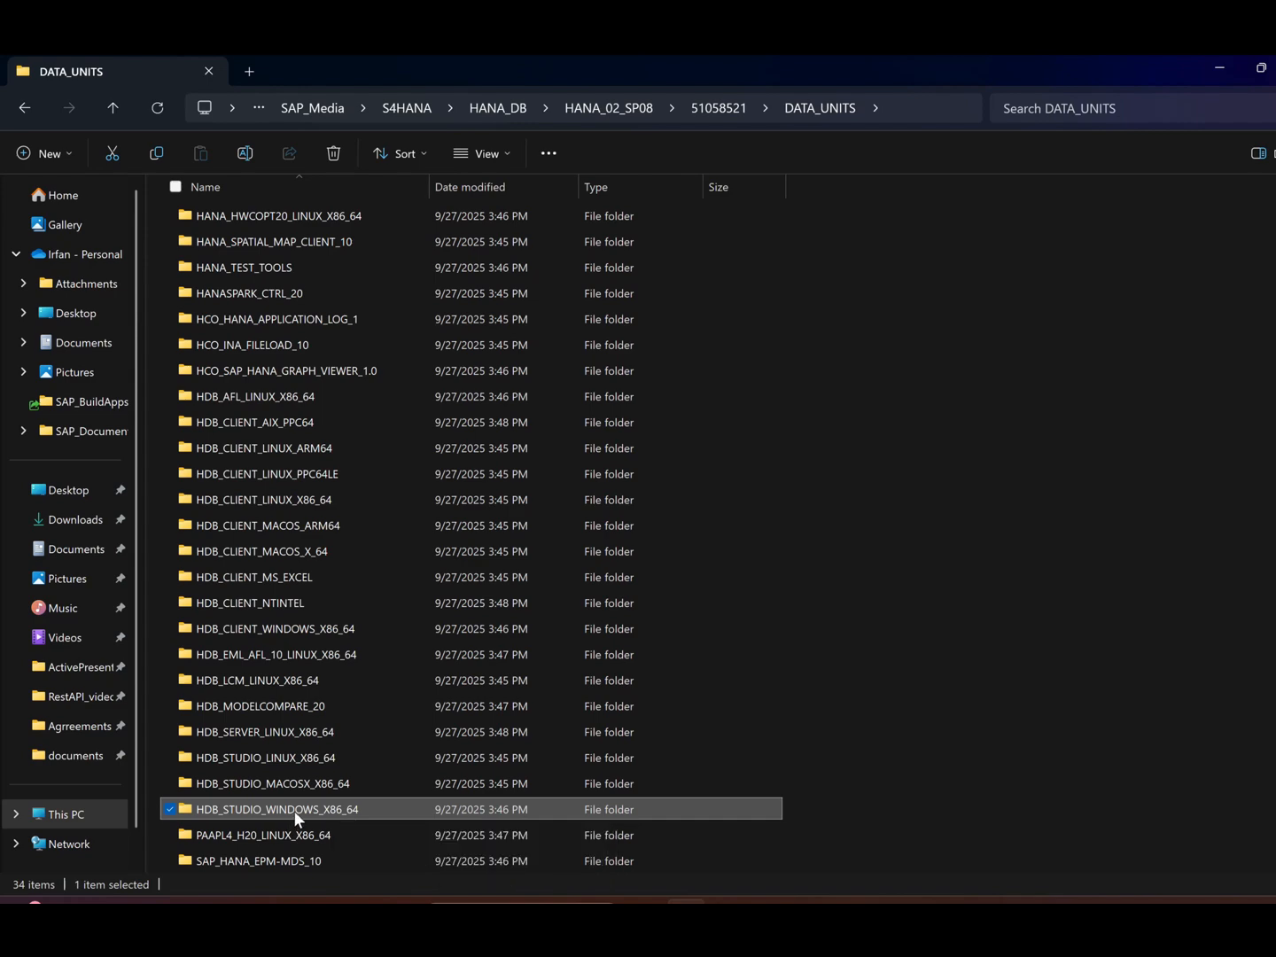
double_click(293, 810)
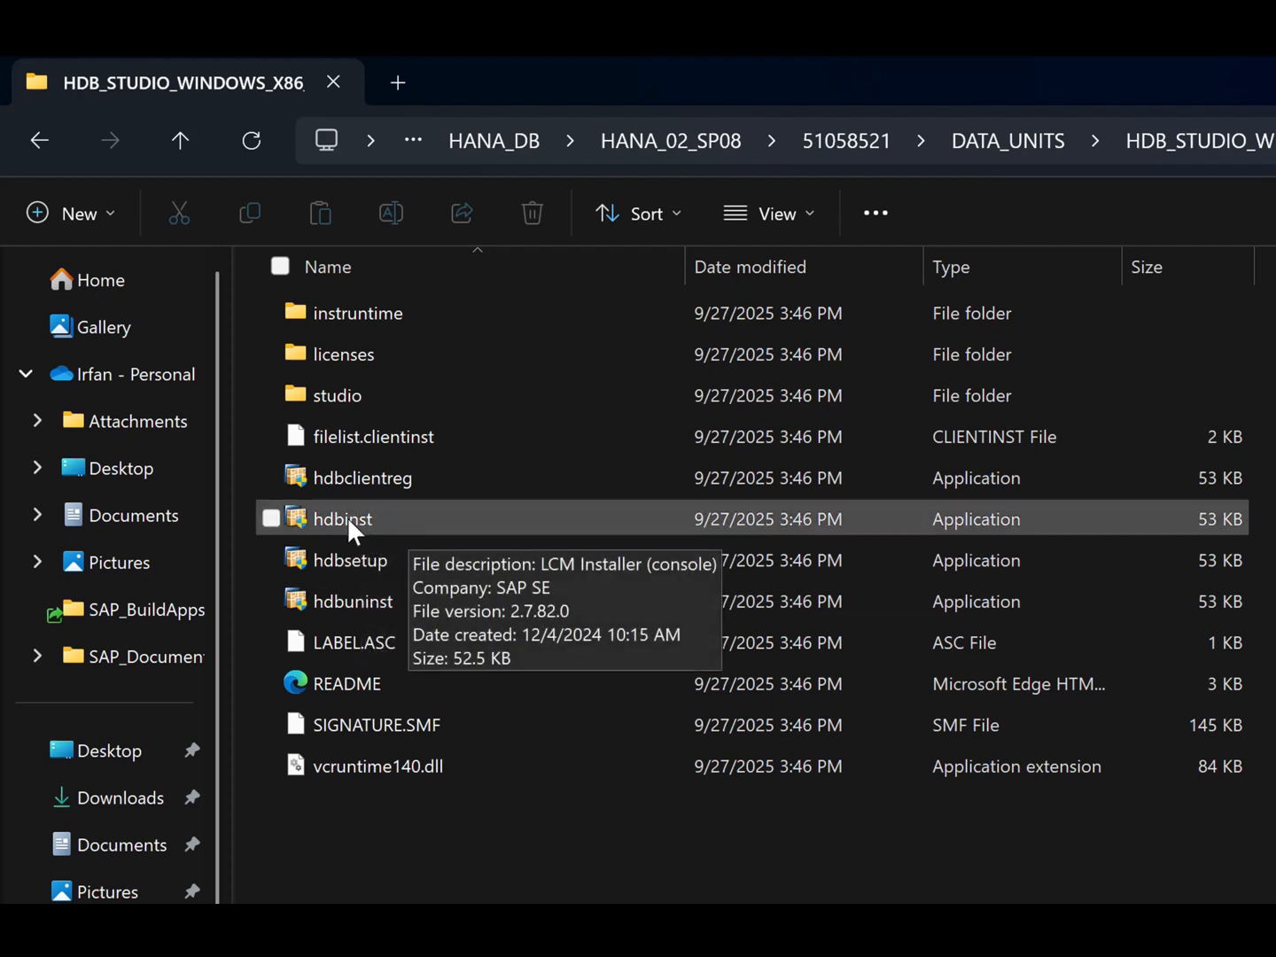
- Run the hdbinst console installer and install all SAP HANA Studio features to the default path C:\Program Files\sap\hdbstudio
double_click(347, 521)
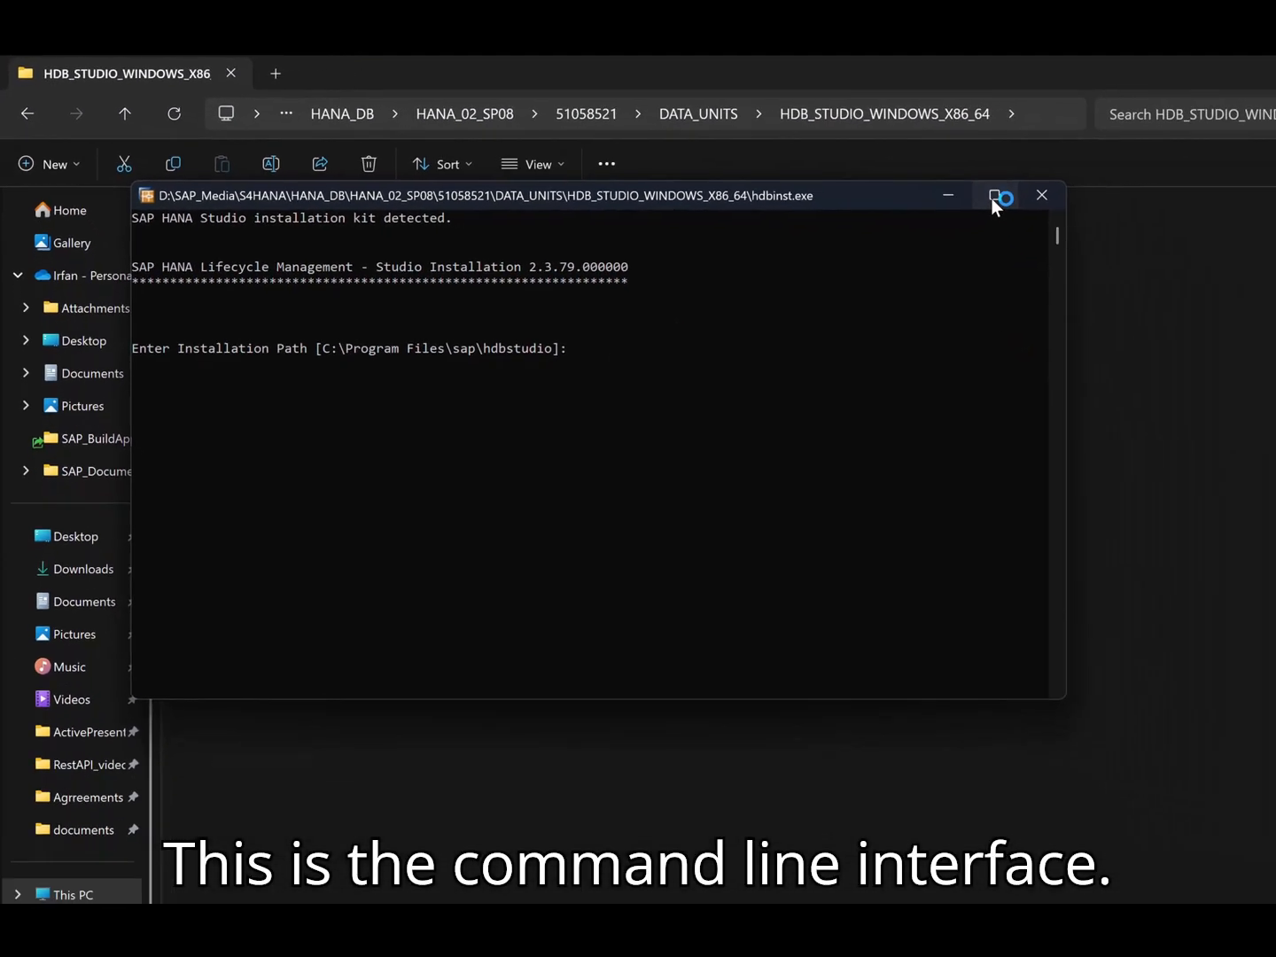
click(993, 196)
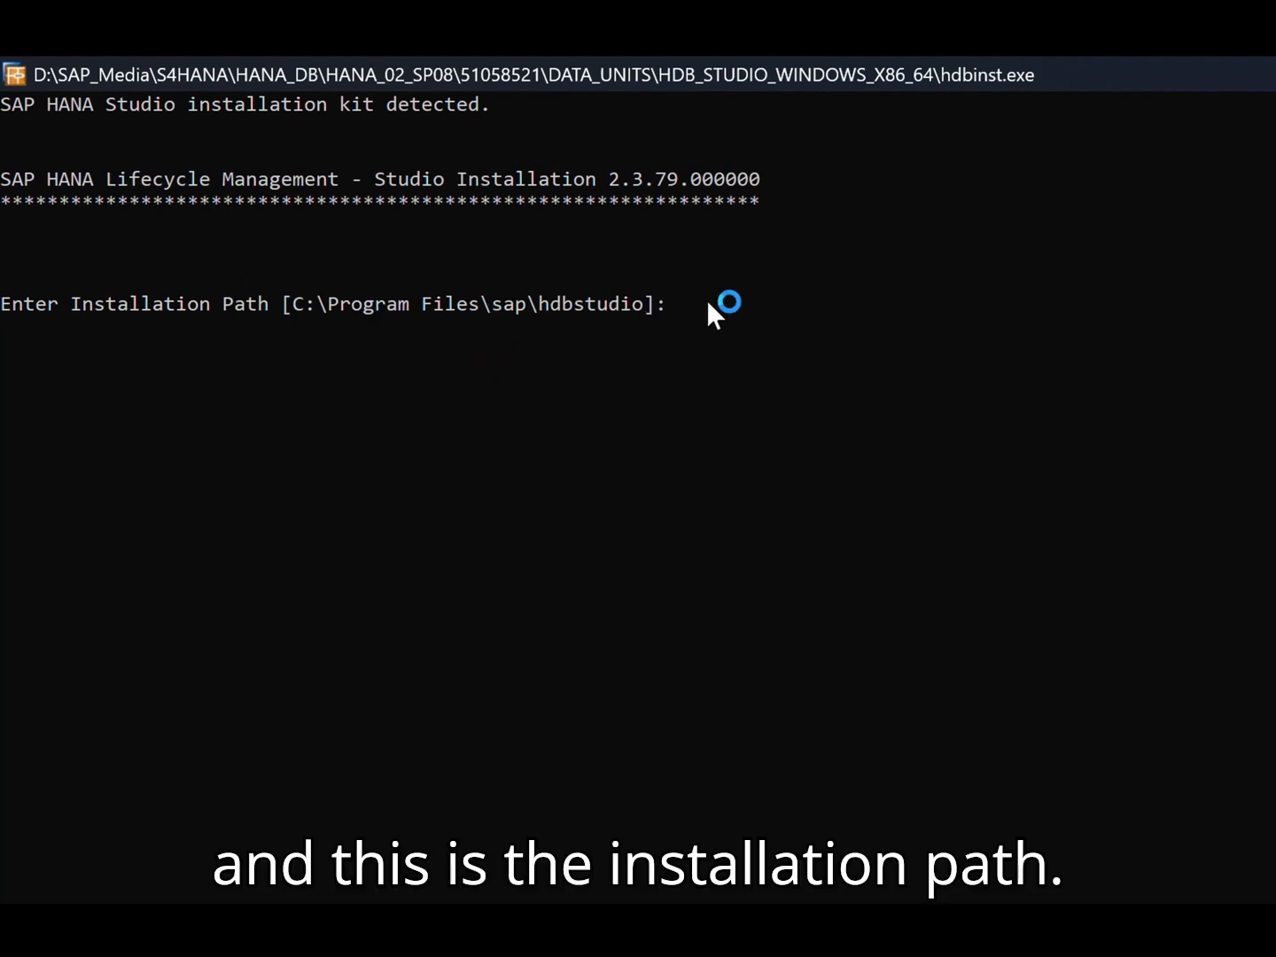
key(Return)
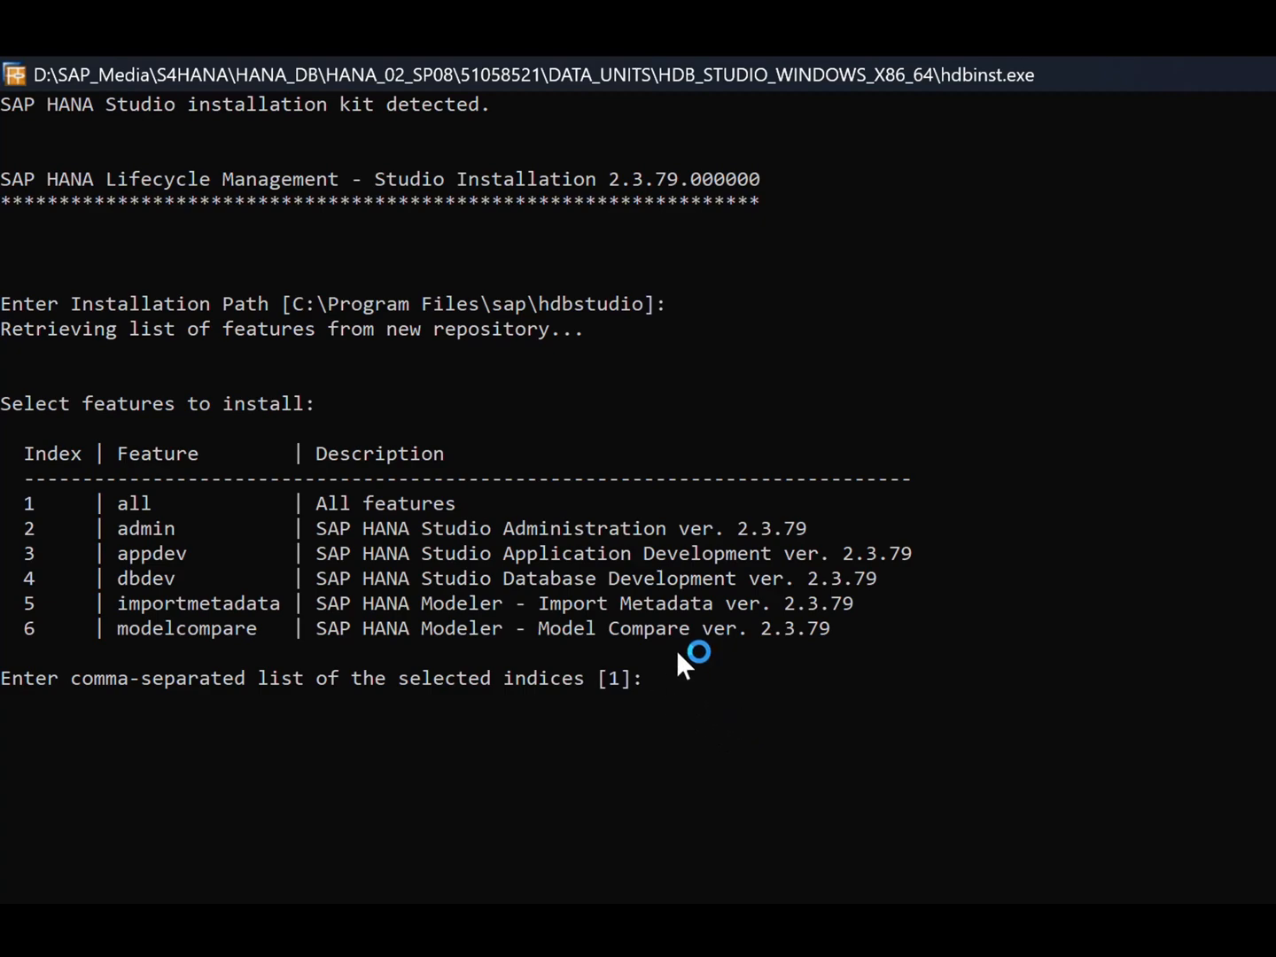
key(Return)
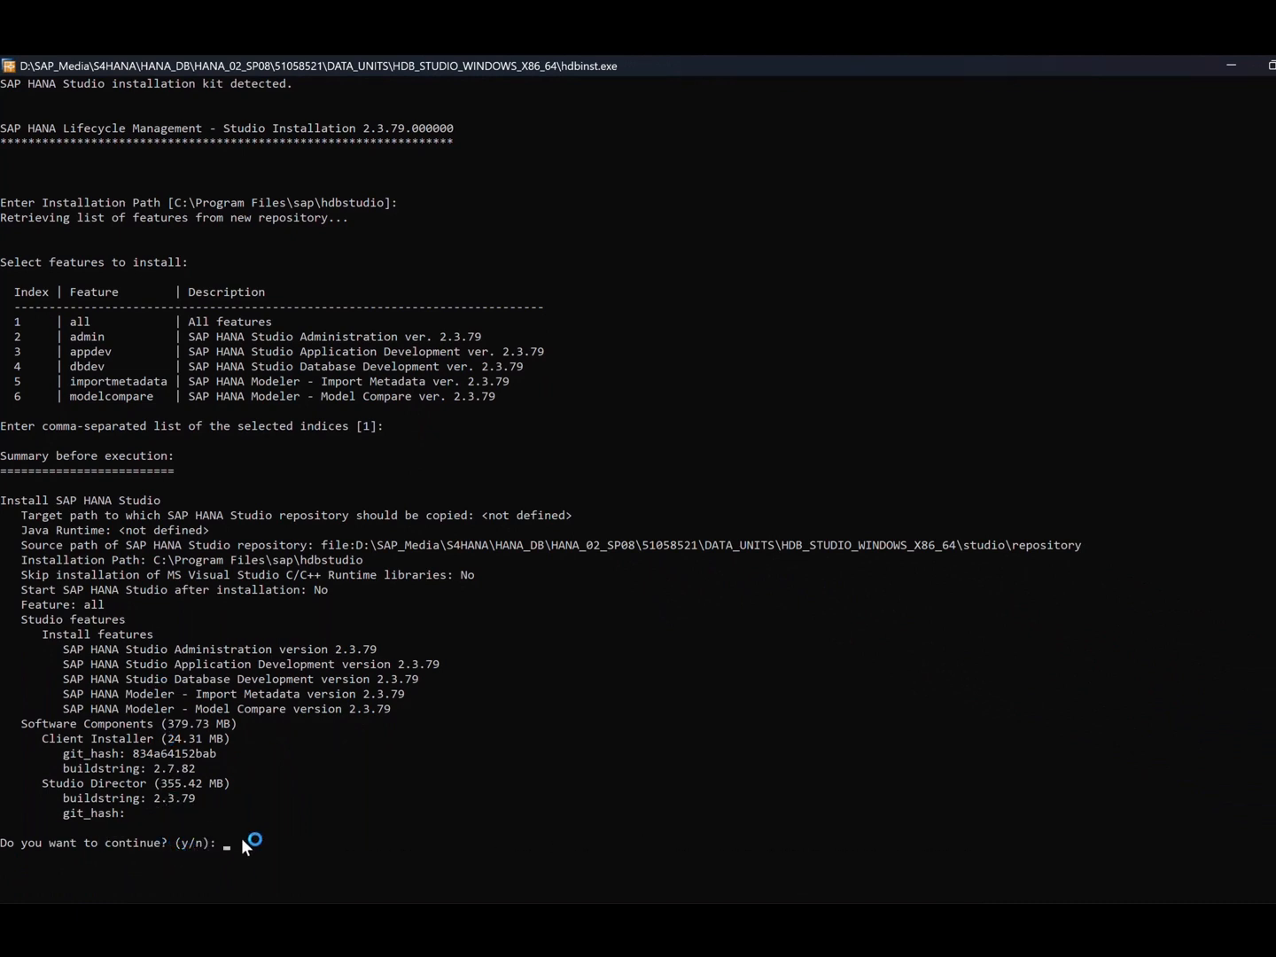
text(y)
key(Return)
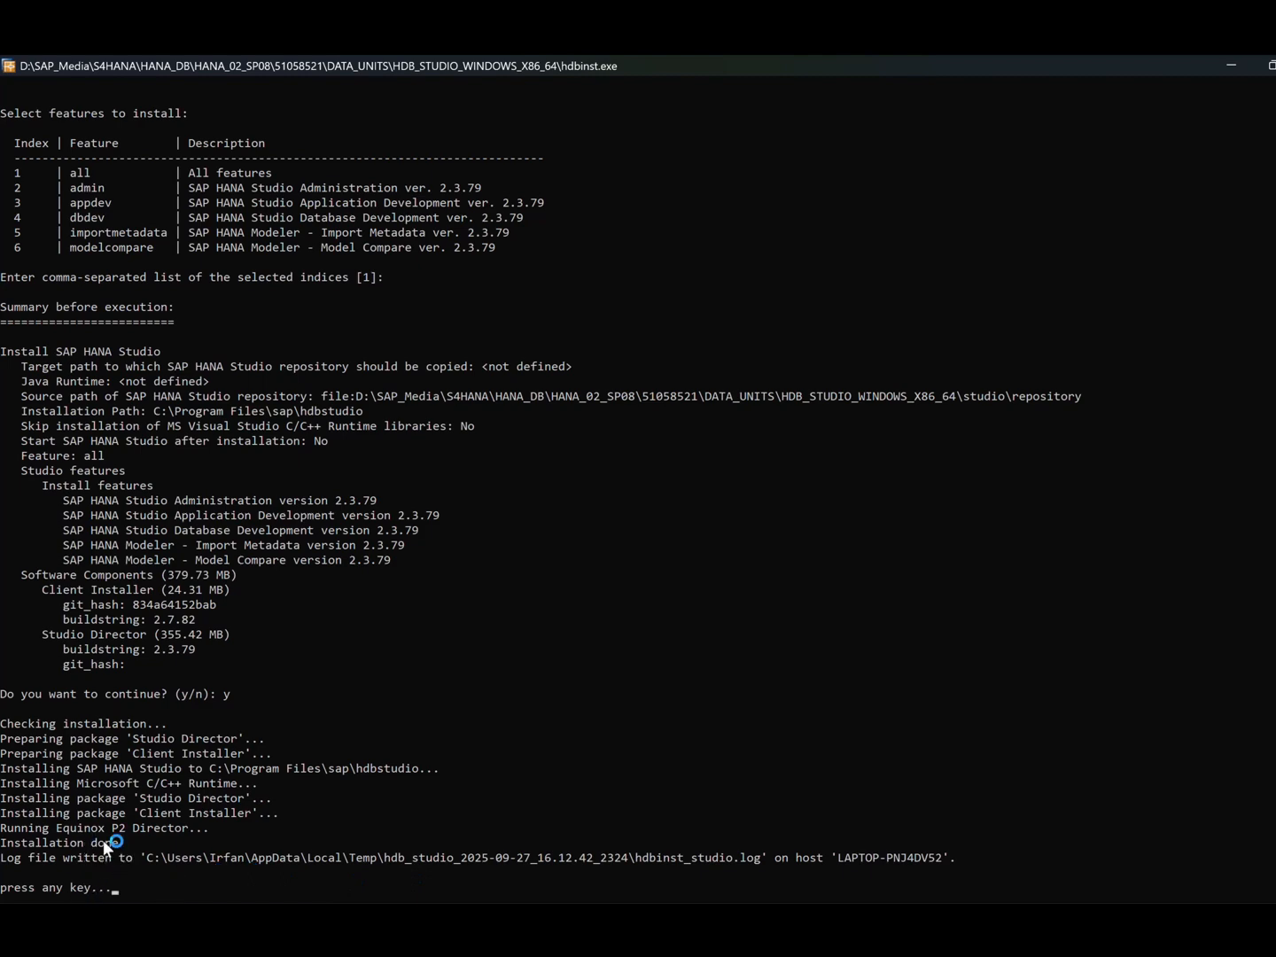
key(Return)
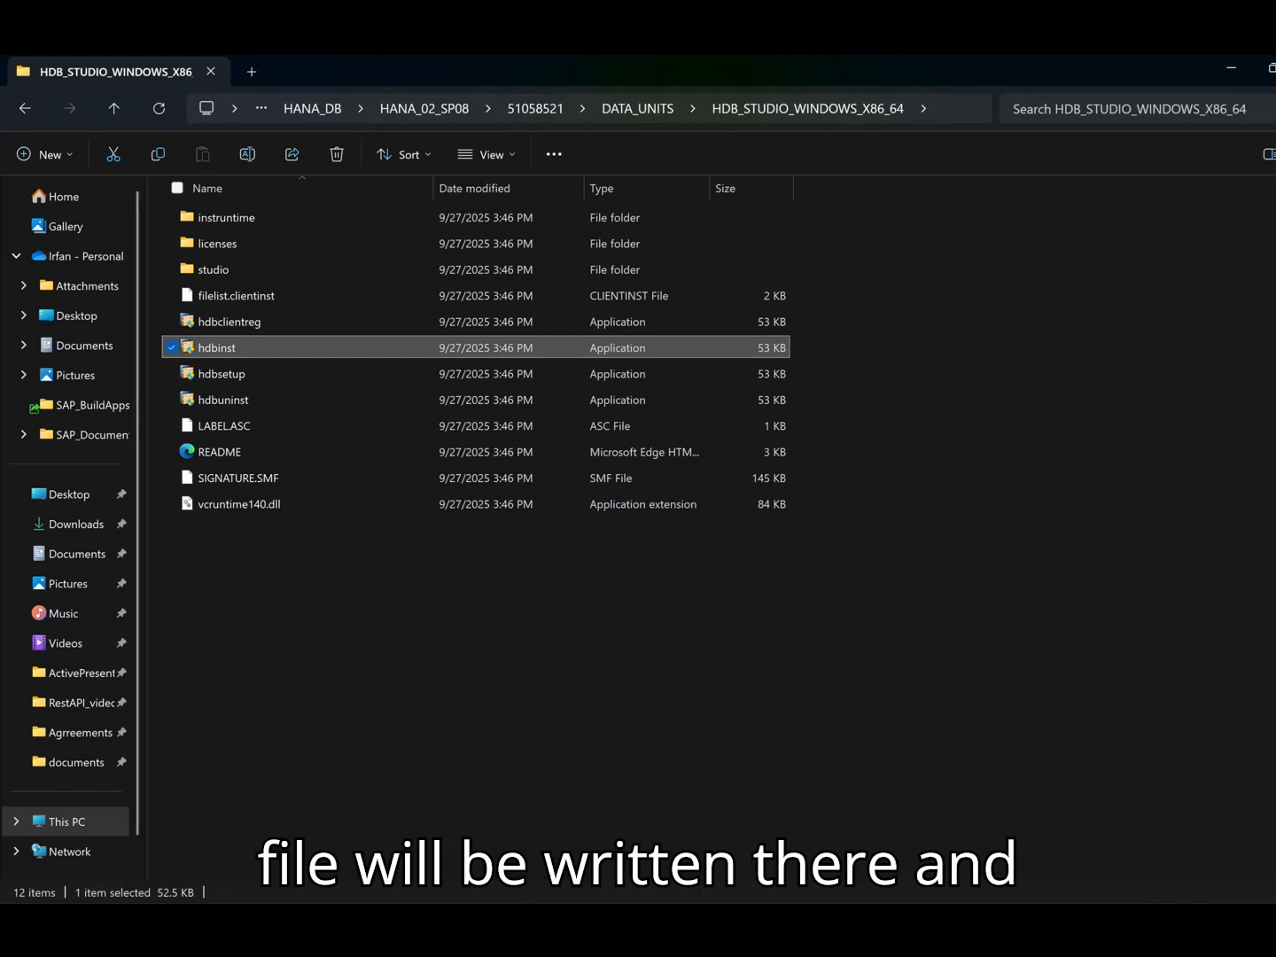
- Search Windows for "sap" and launch SAP HANA Studio with the proposed default workspace directory
key(super)
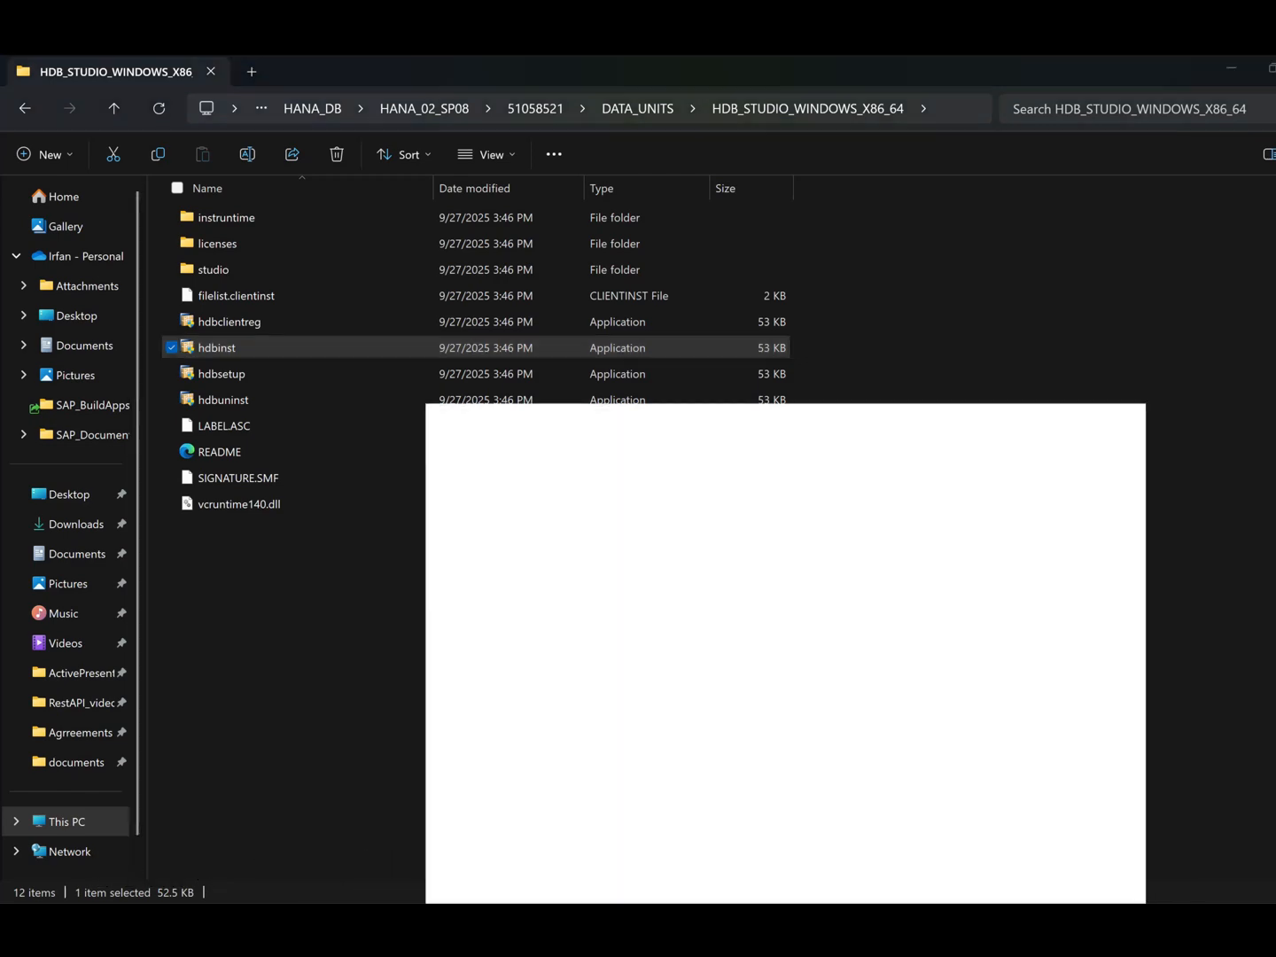
text(sap)
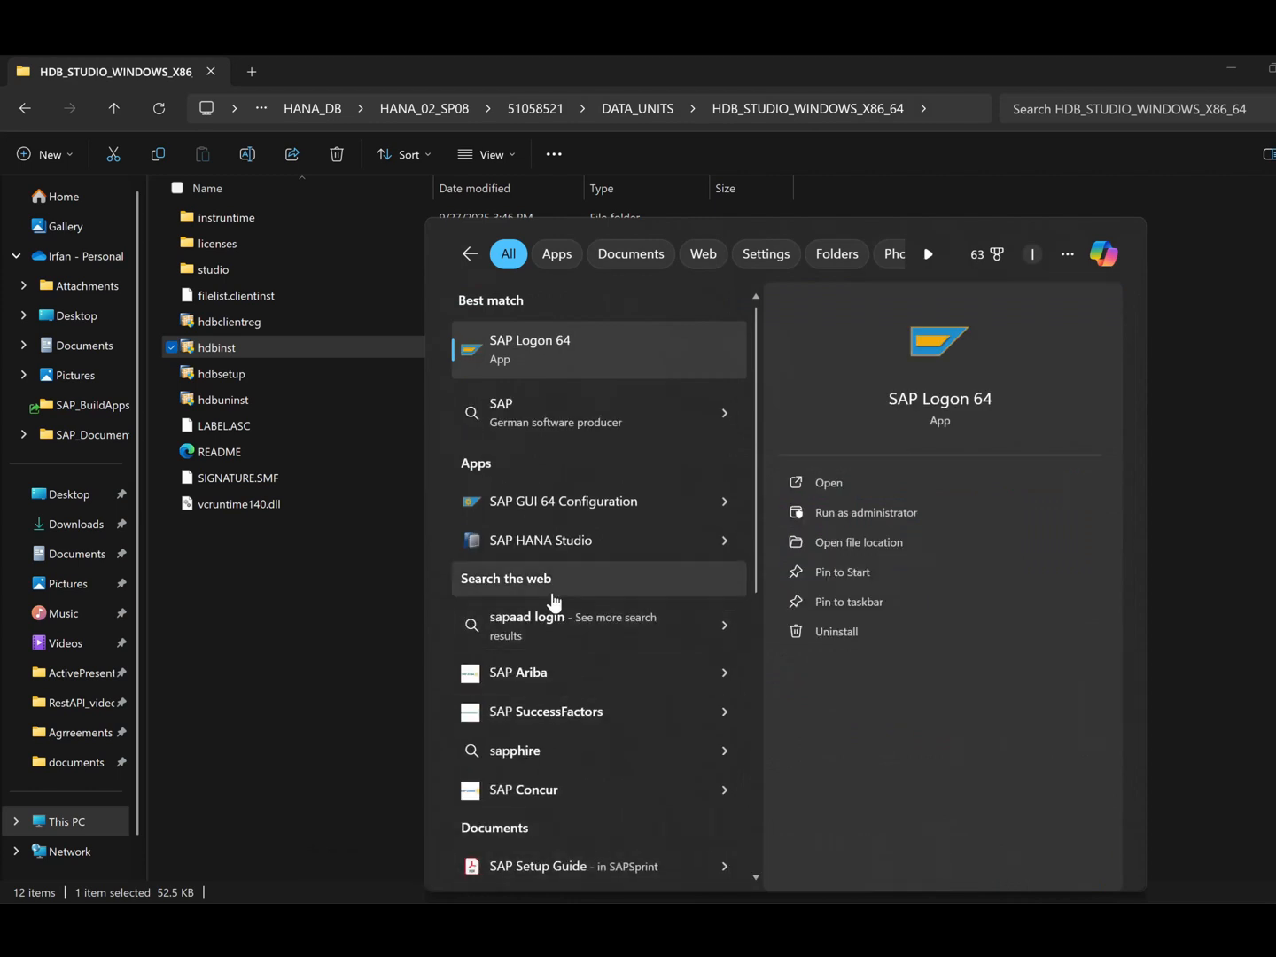
click(591, 545)
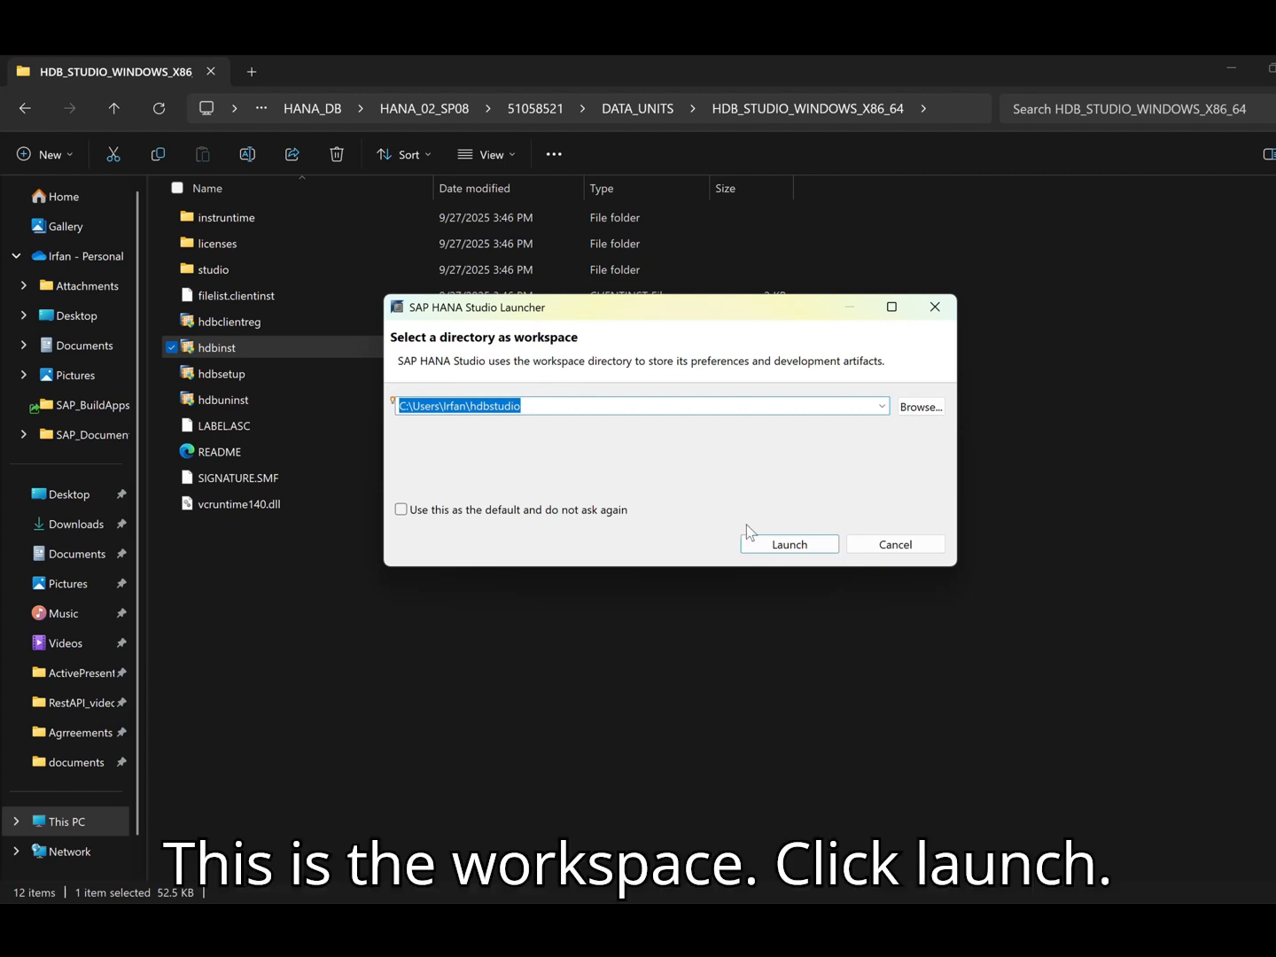
click(787, 547)
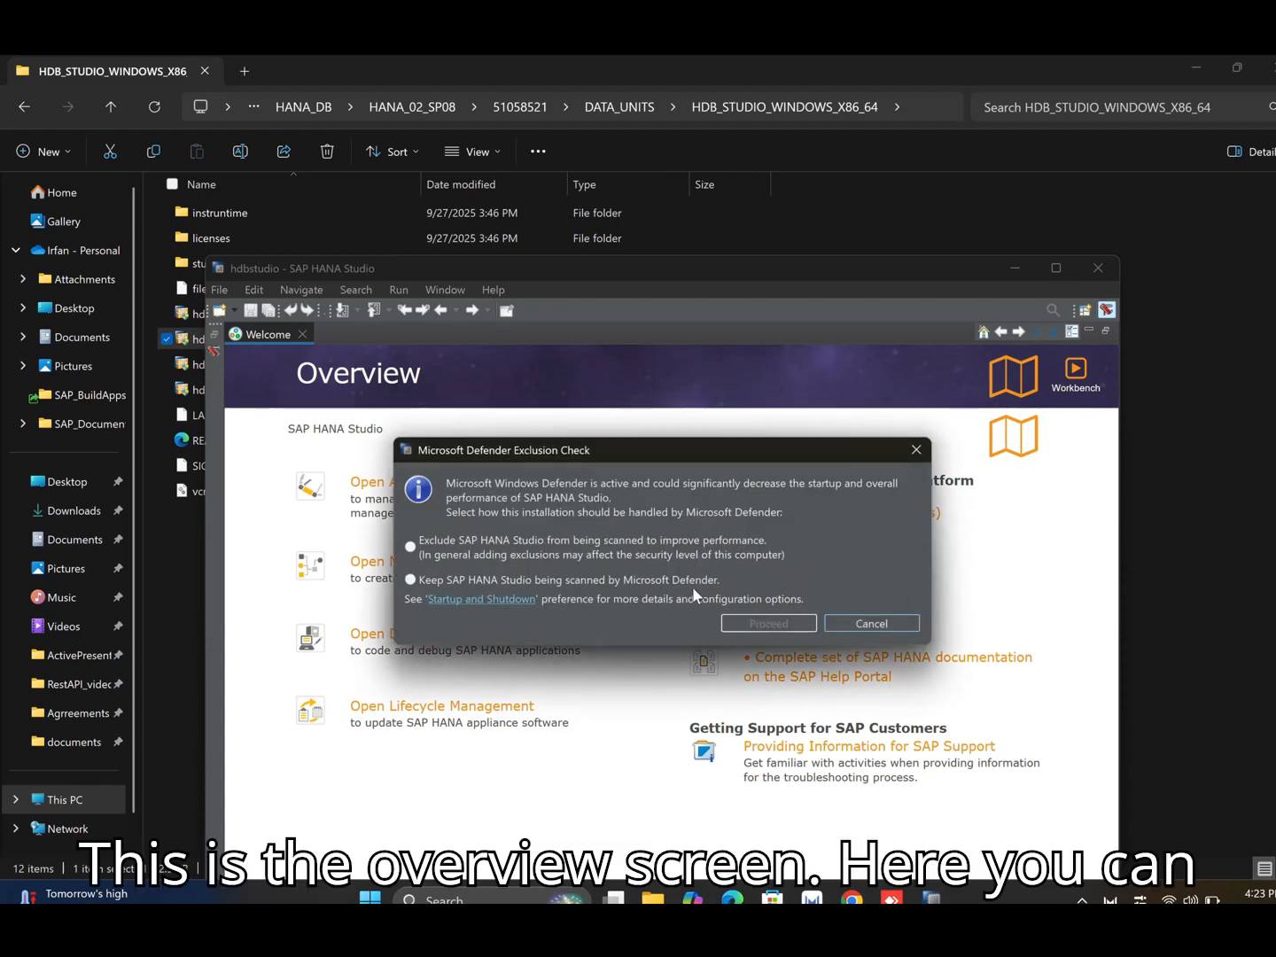
- Dismiss the Defender exclusion check and the password hint request, and open the Administration Console in the maximized window
click(871, 619)
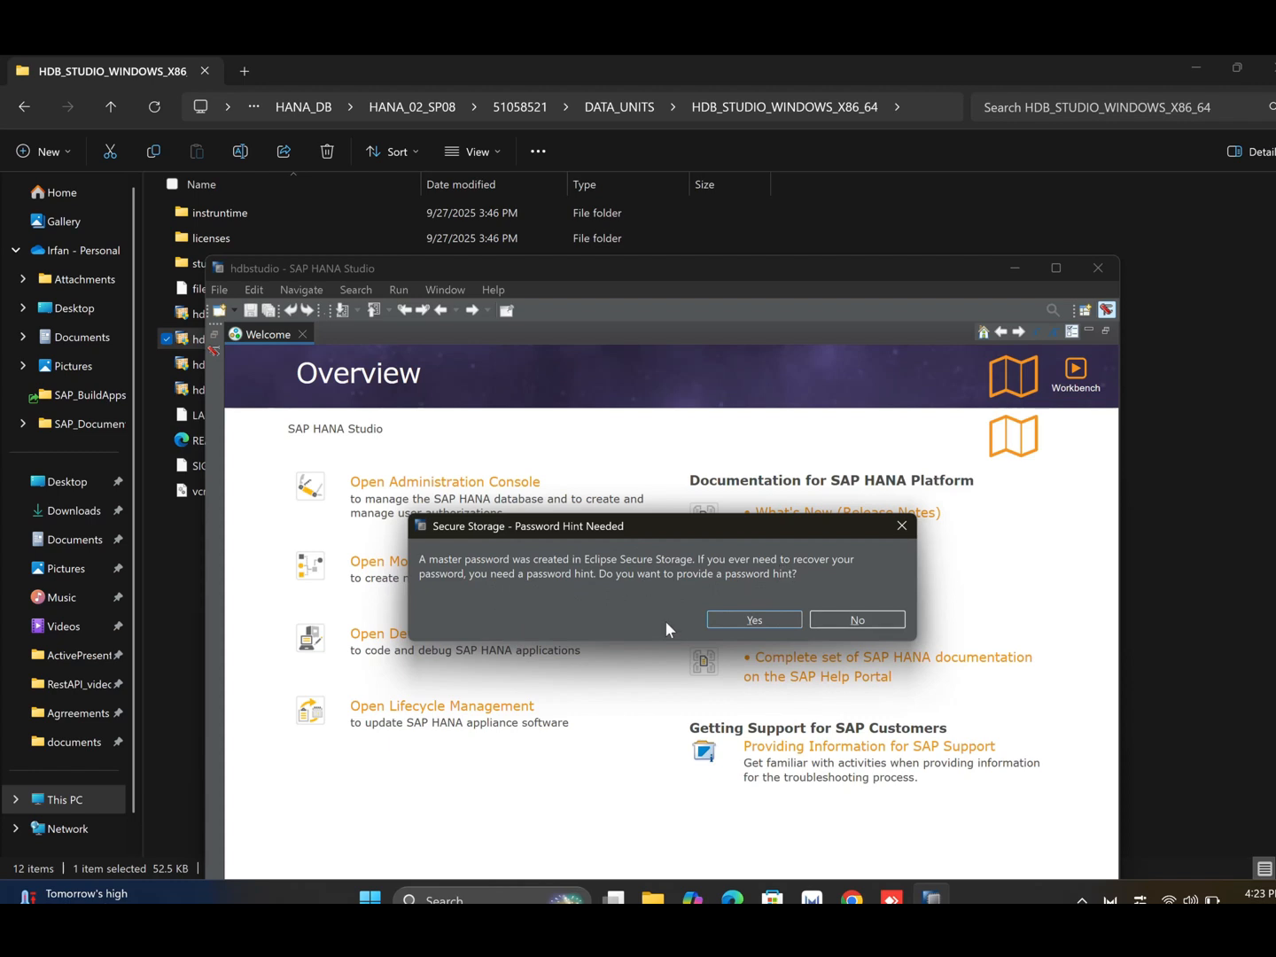
click(833, 619)
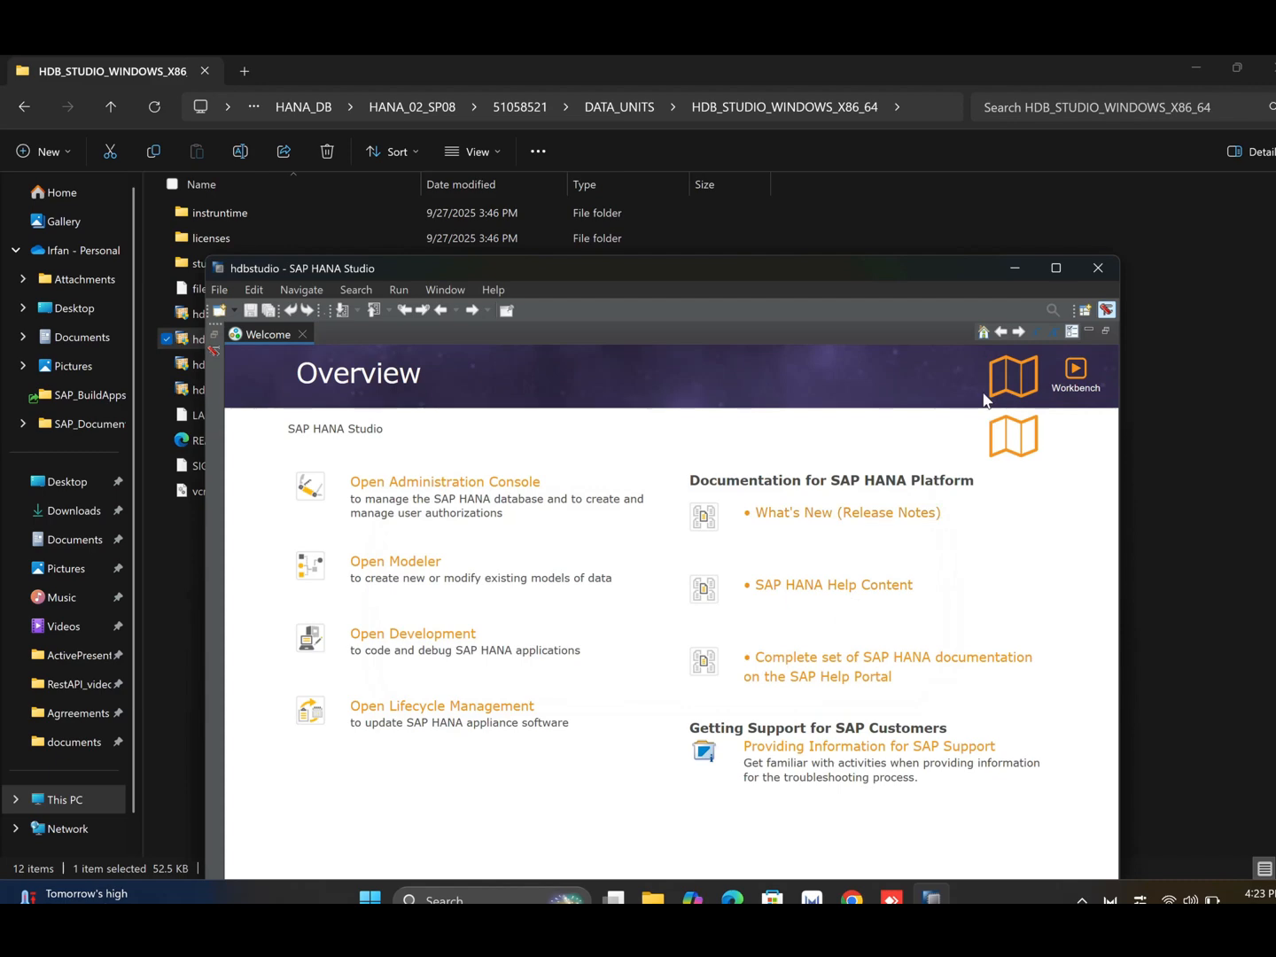
click(1057, 267)
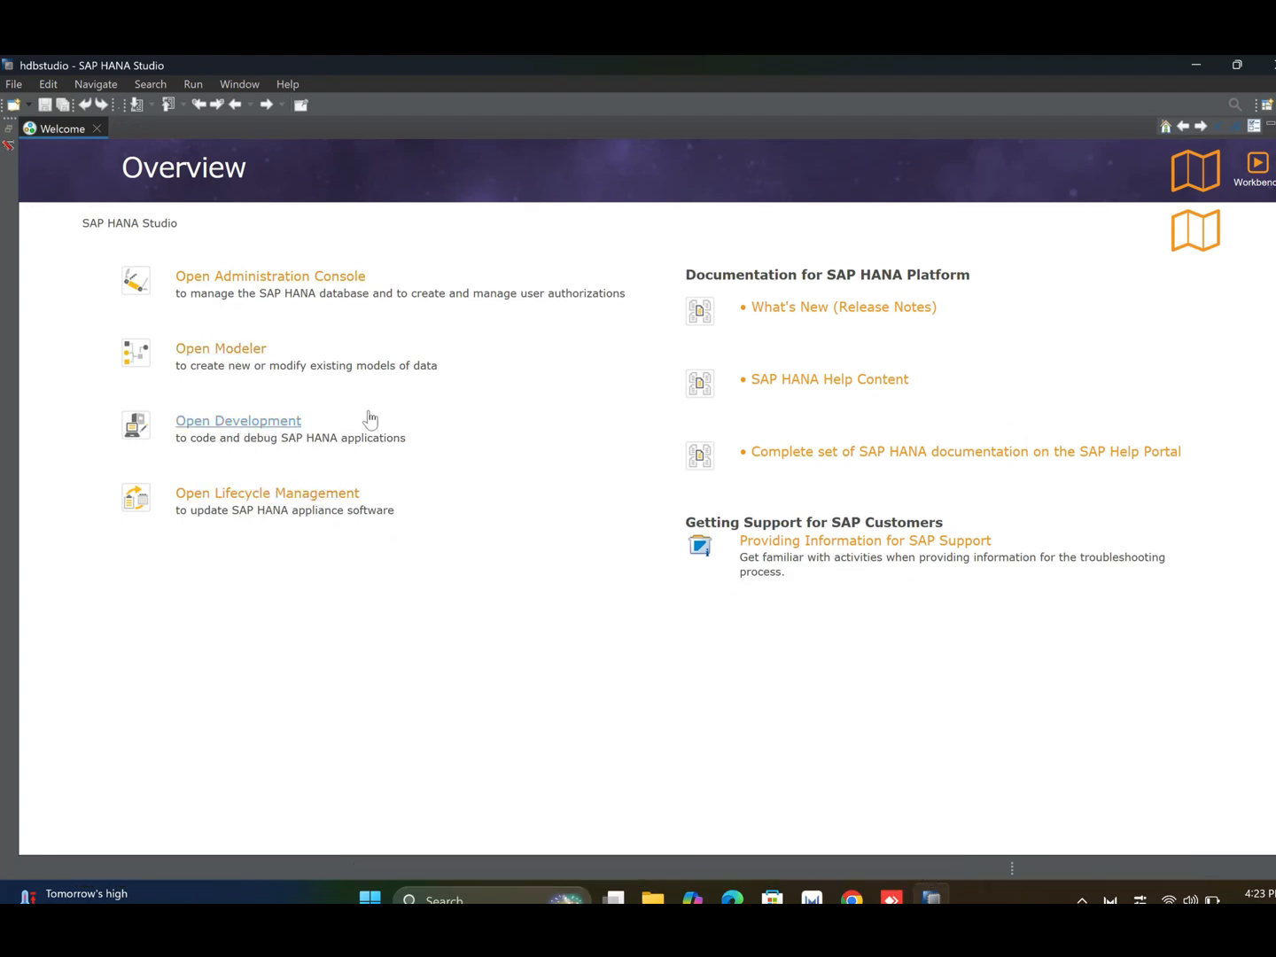
click(290, 280)
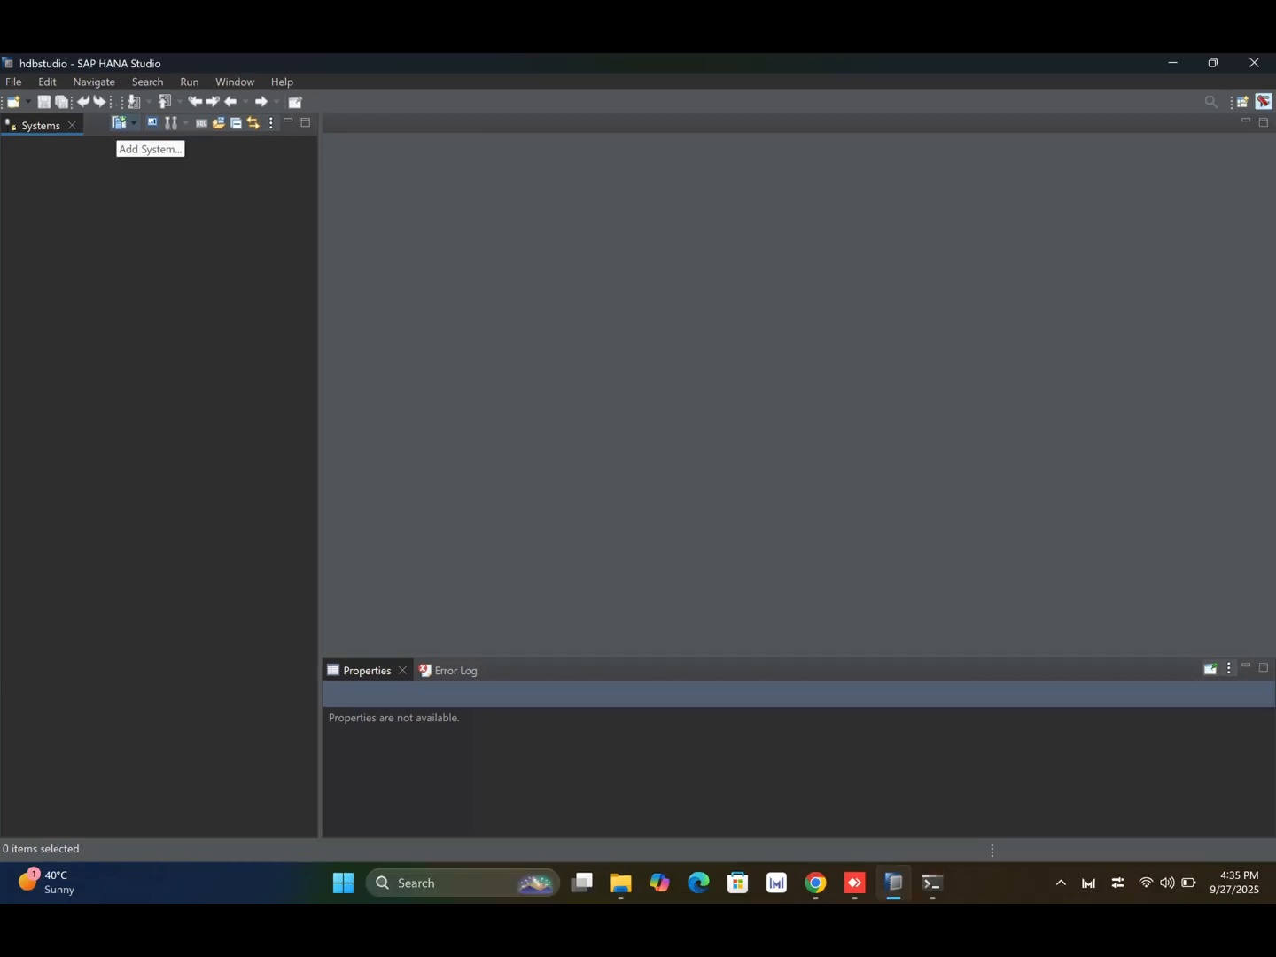
- Start adding a system with host name 192.168.0.126 and instance number 00
click(112, 127)
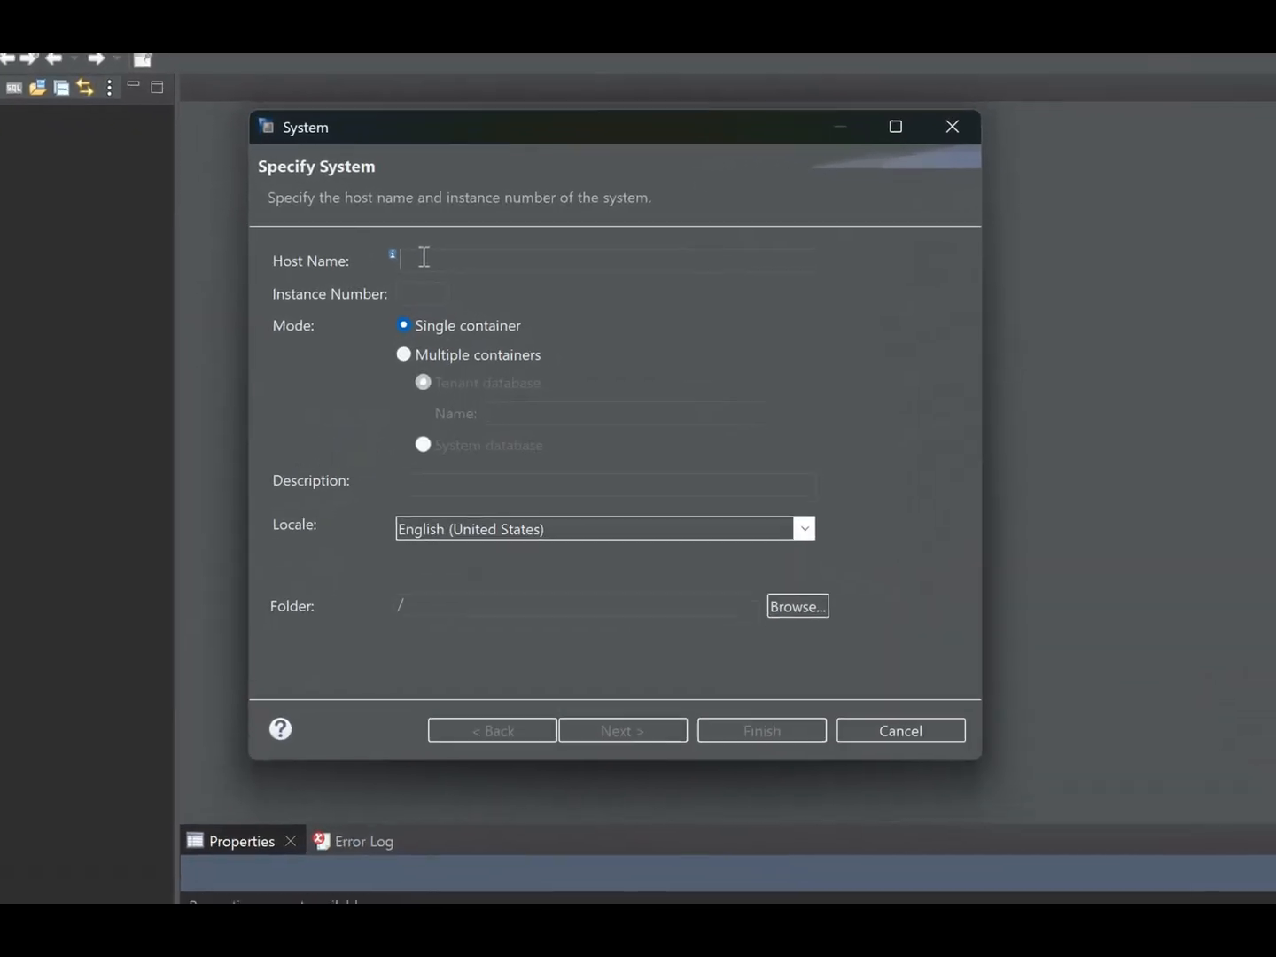
text(192.1)
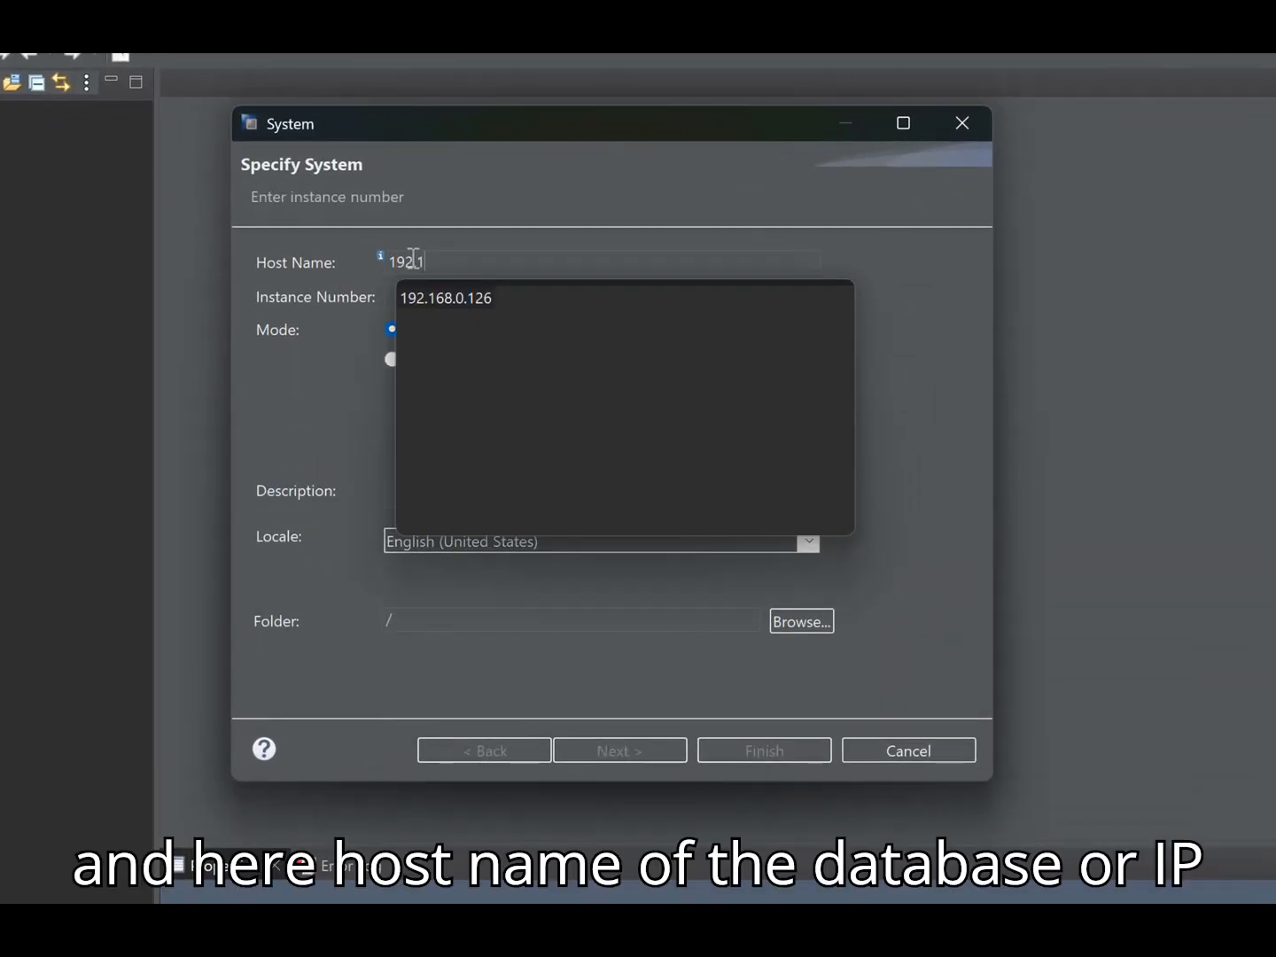
text(68.0.126)
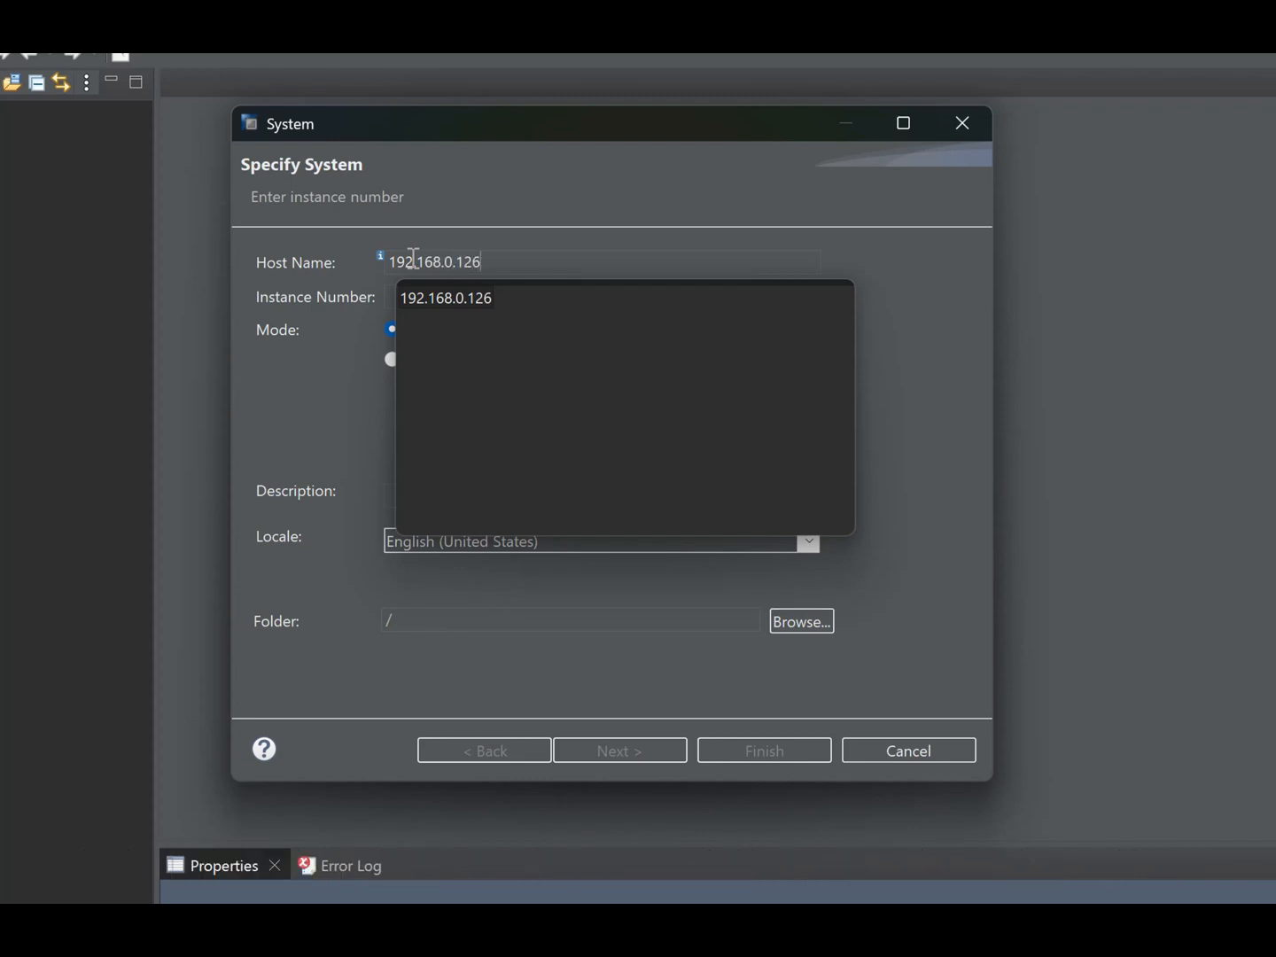
key(Down)
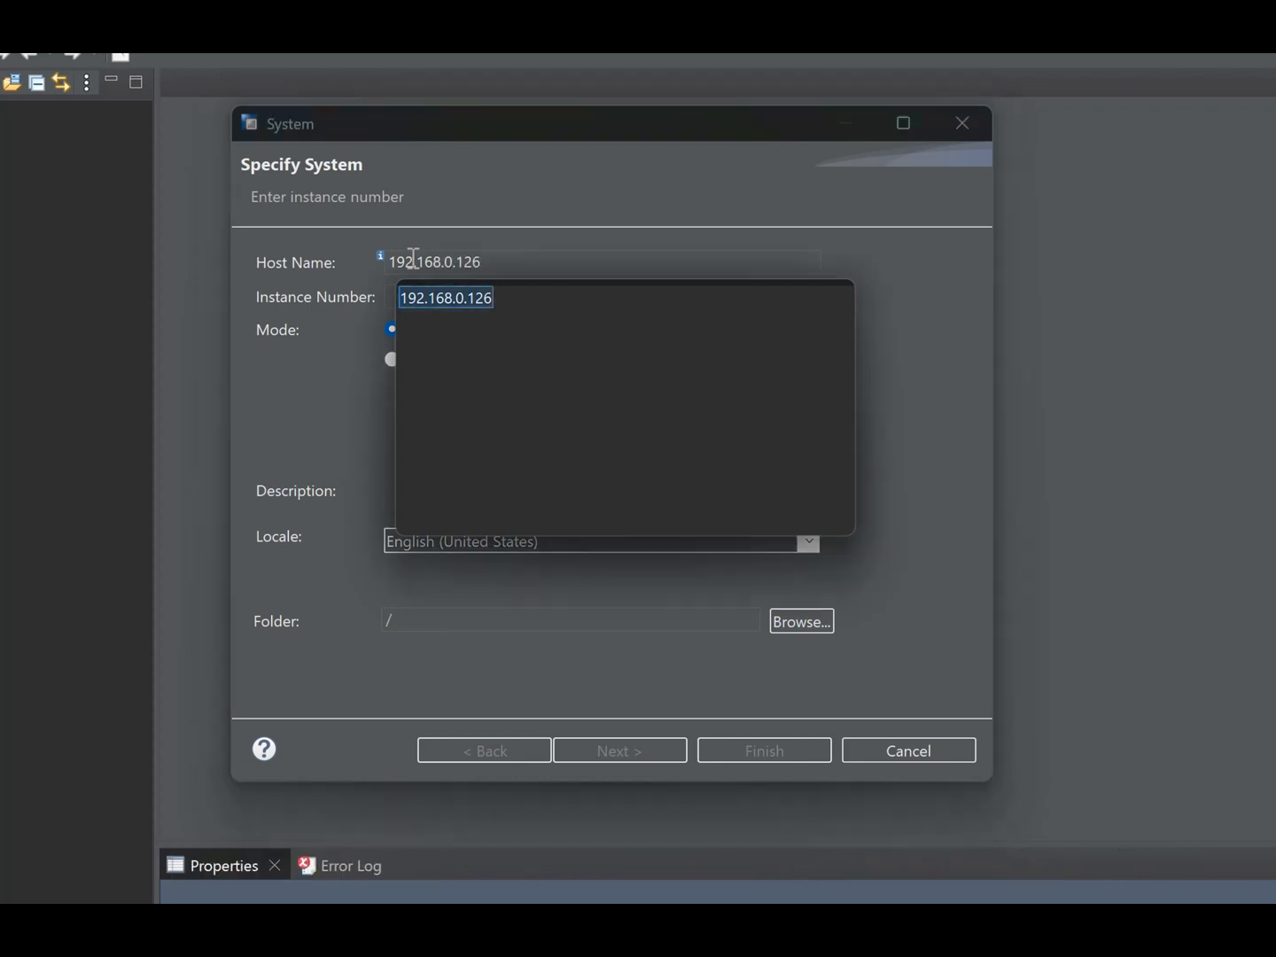
click(437, 305)
click(437, 305)
text(00)
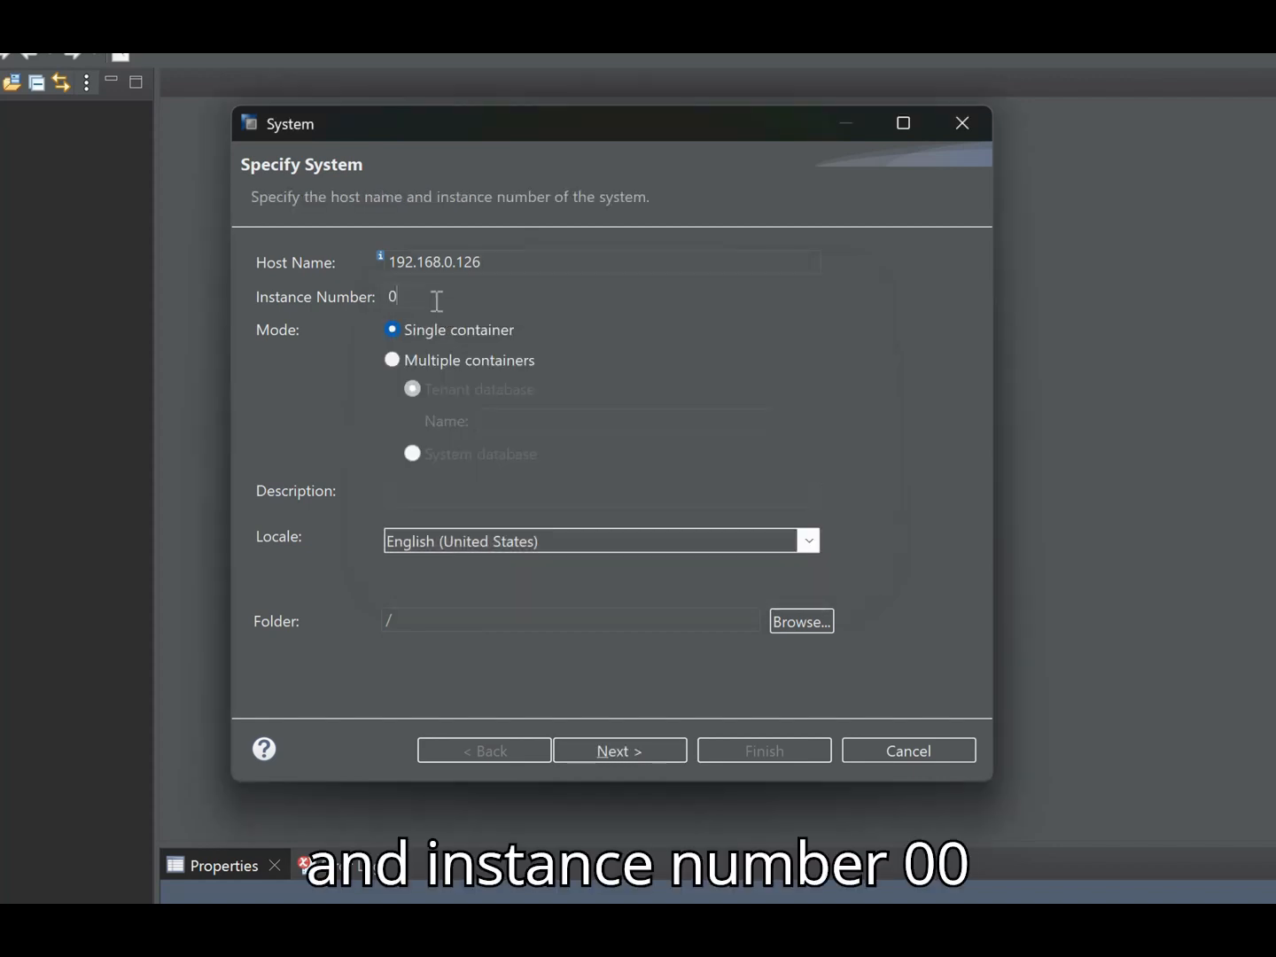
- Set the system's mode to multiple containers with the system database, and proceed to the connection properties
click(395, 360)
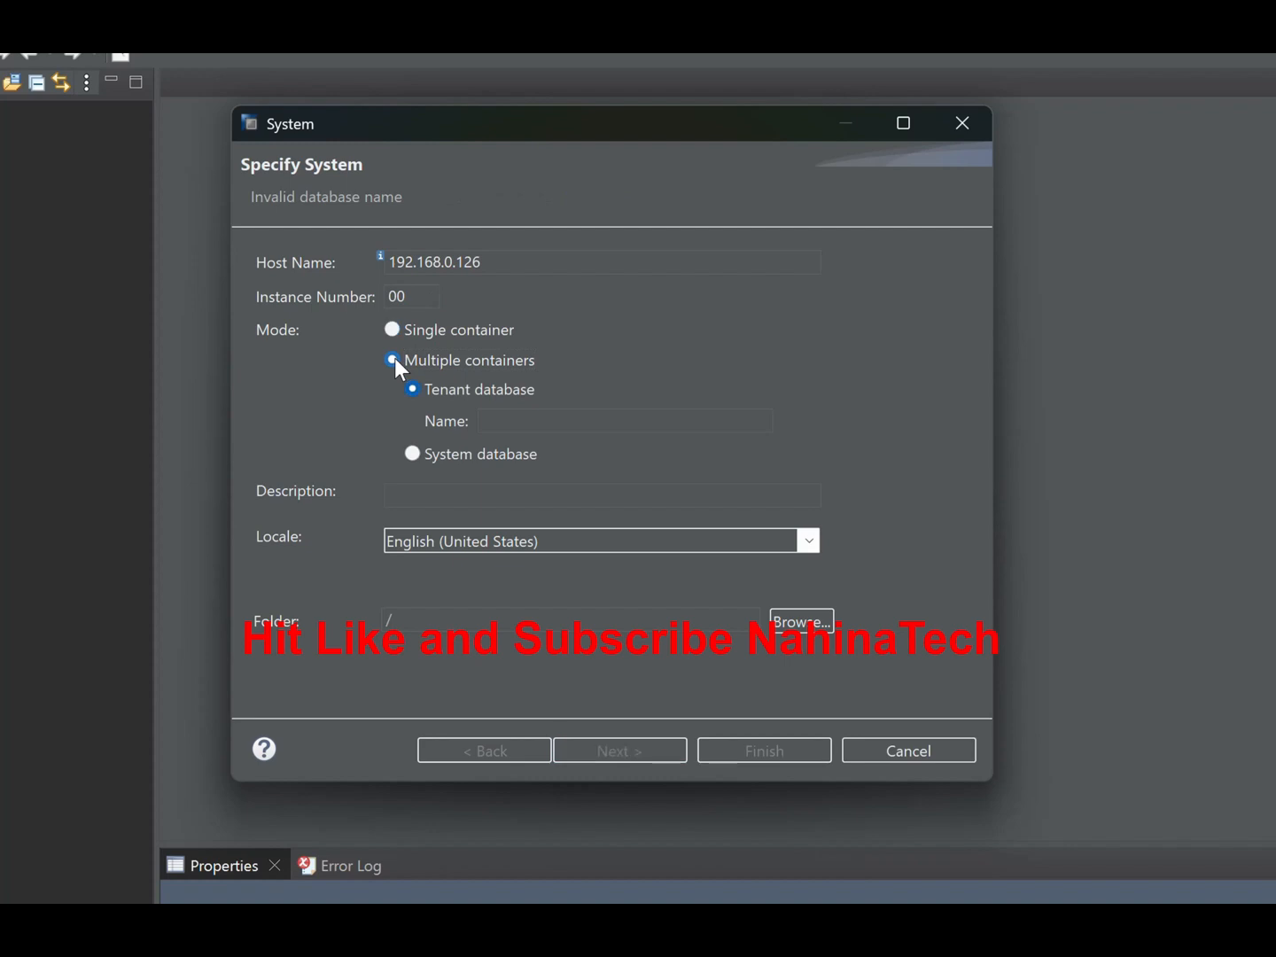
click(412, 454)
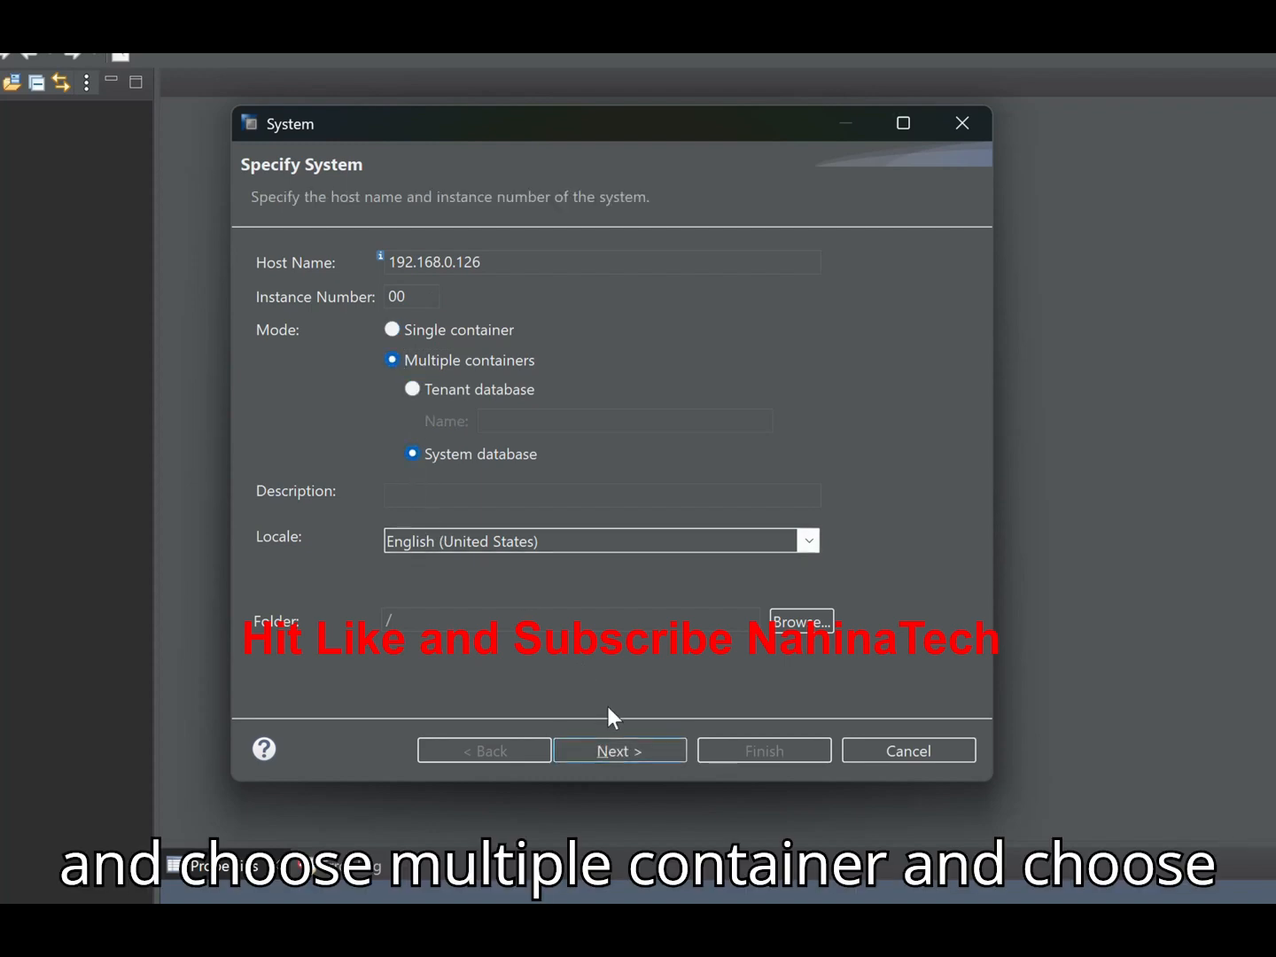
click(620, 751)
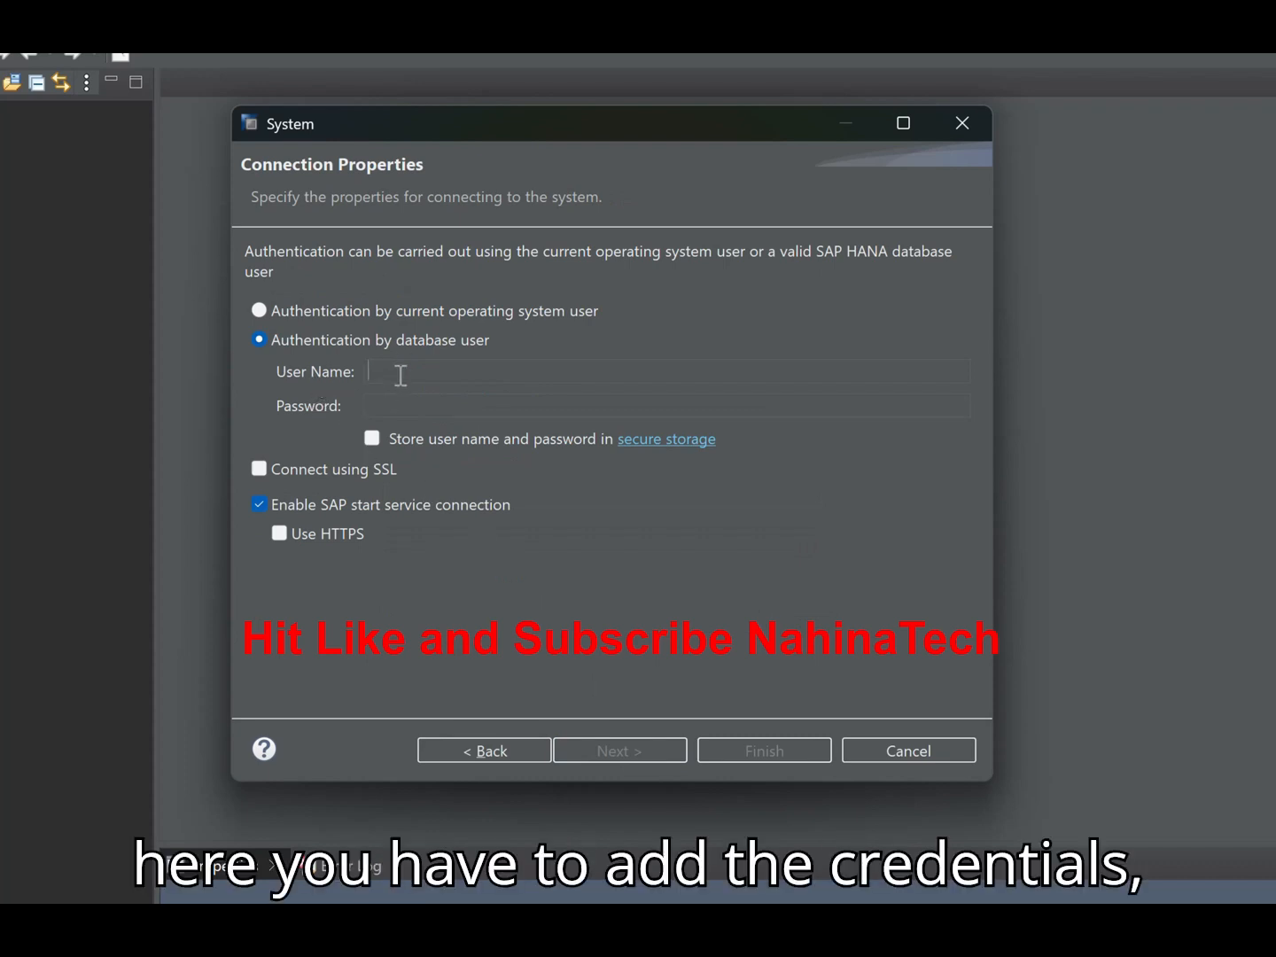
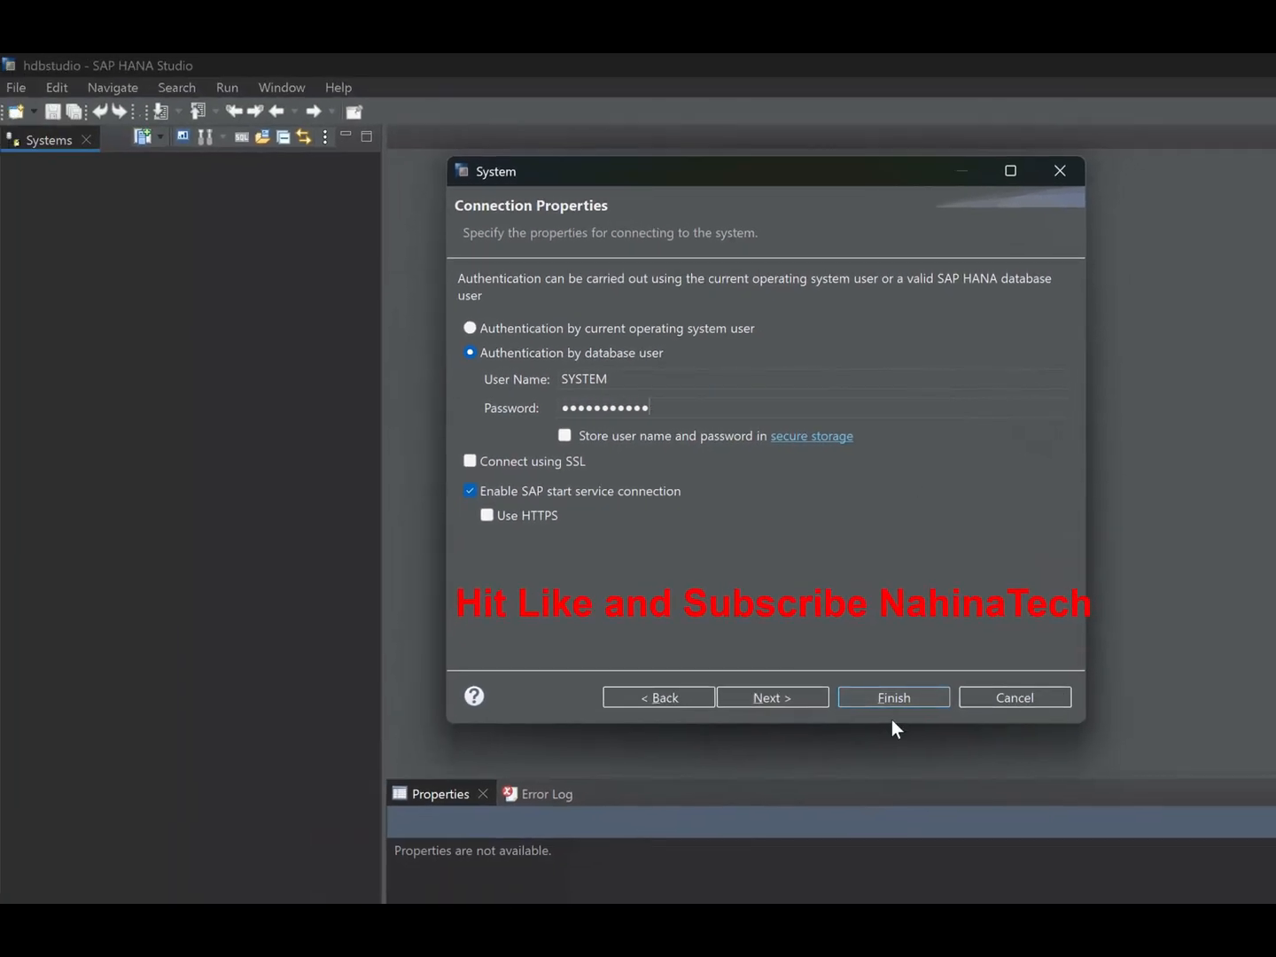
- Enter the database user name SYSTEM and its account password, and finish adding the system
click(898, 701)
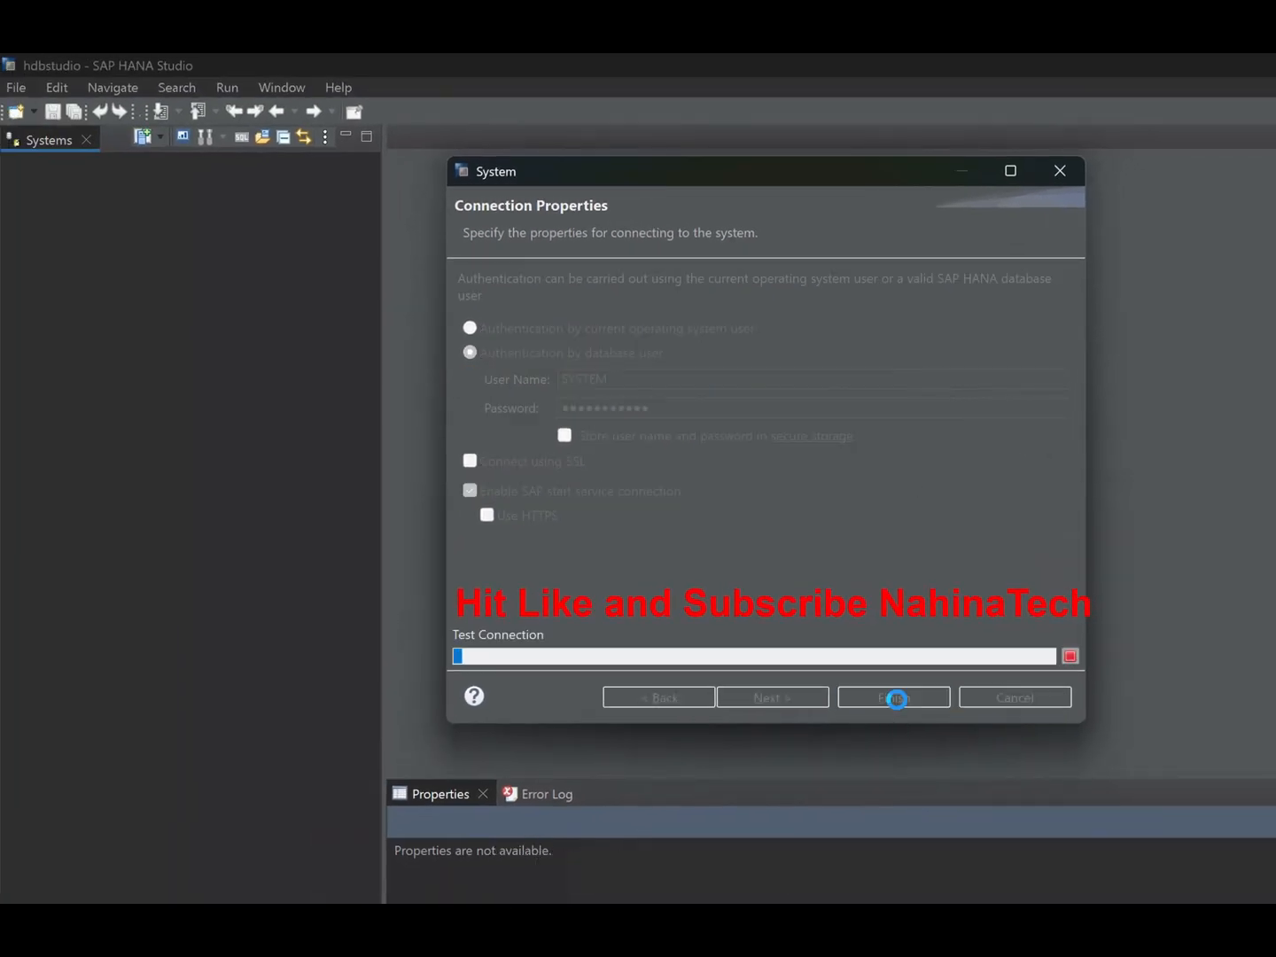